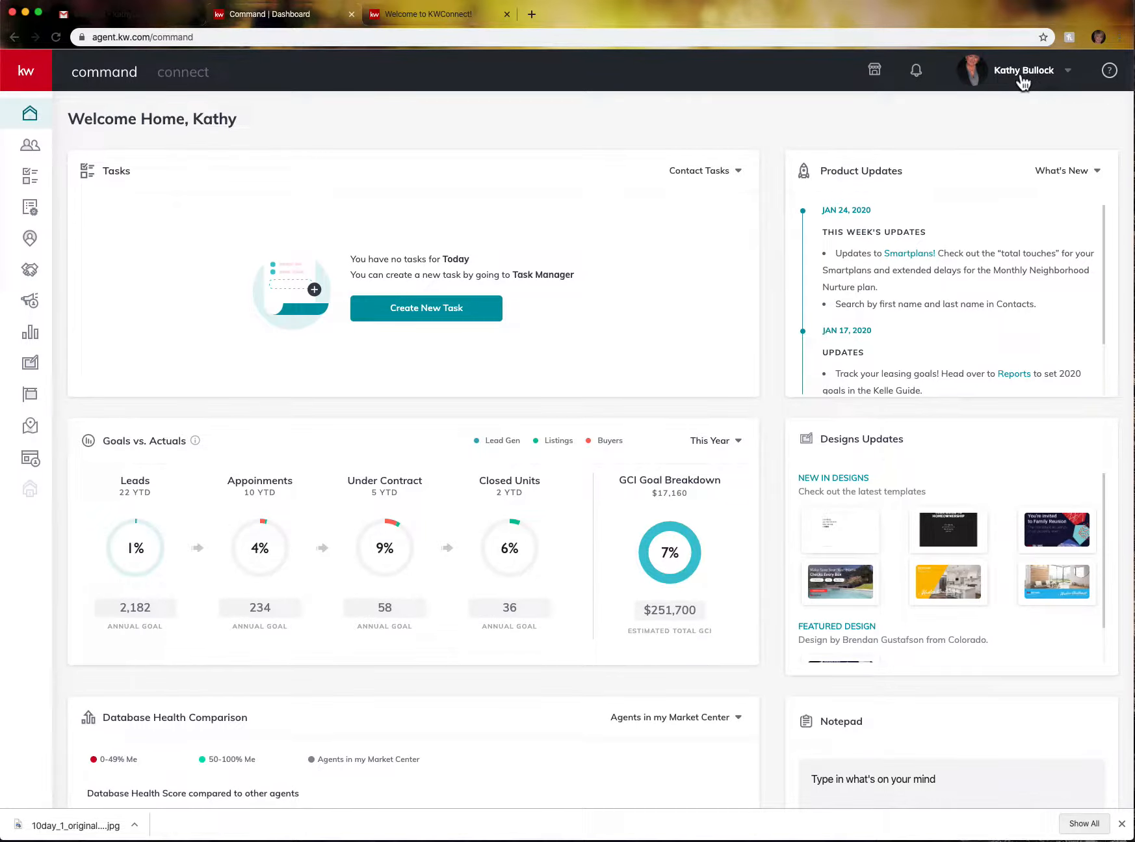
- Open the account Settings page from the profile dropdown under your name in the top bar
{"action": "left_click", "coordinate": [1051, 79]}
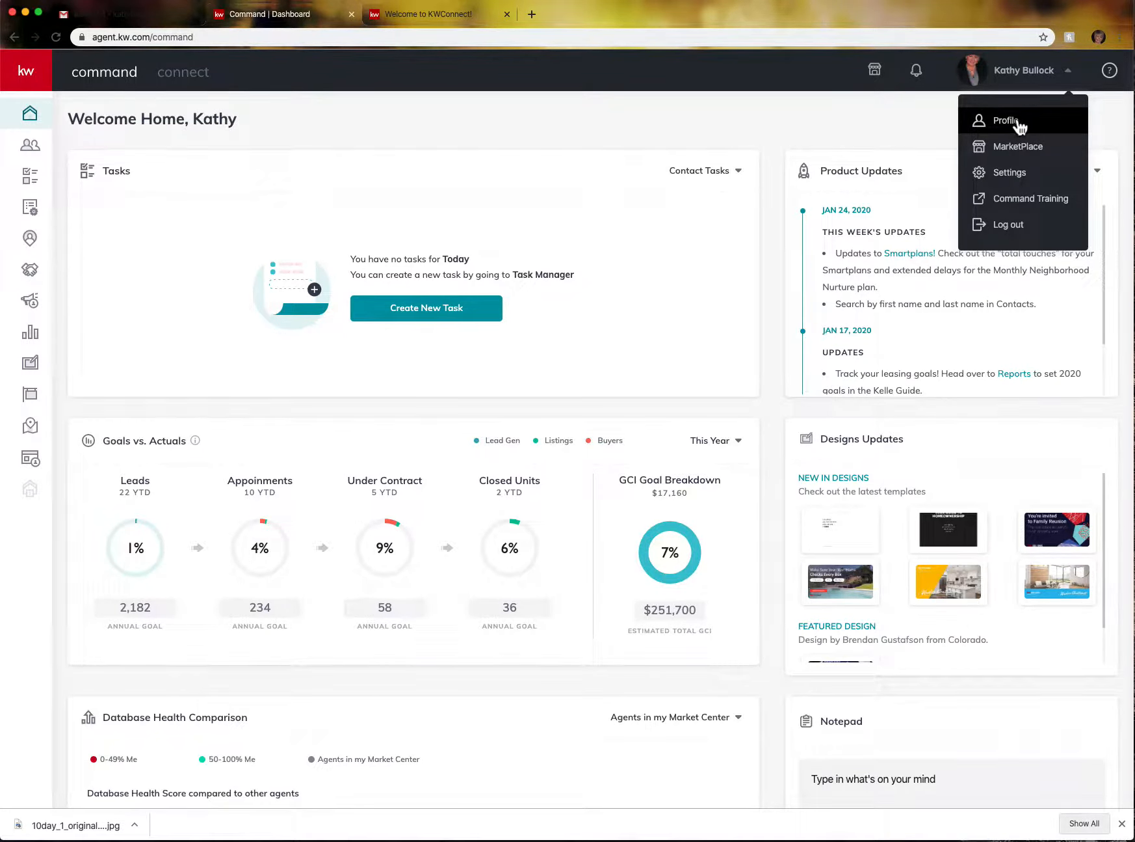
{"action": "left_click", "coordinate": [1016, 174]}
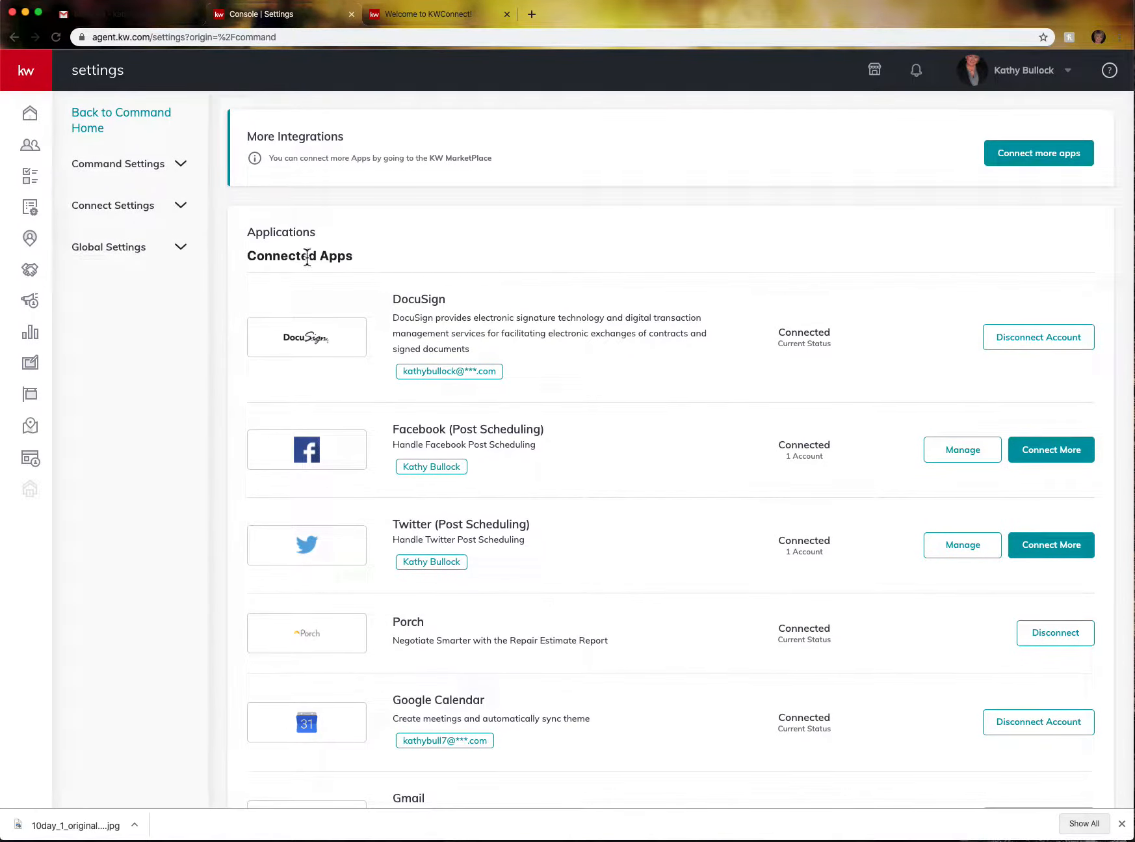
- Expand Connect Settings in the sidebar and go to Marketing Profile
{"action": "left_click", "coordinate": [92, 212]}
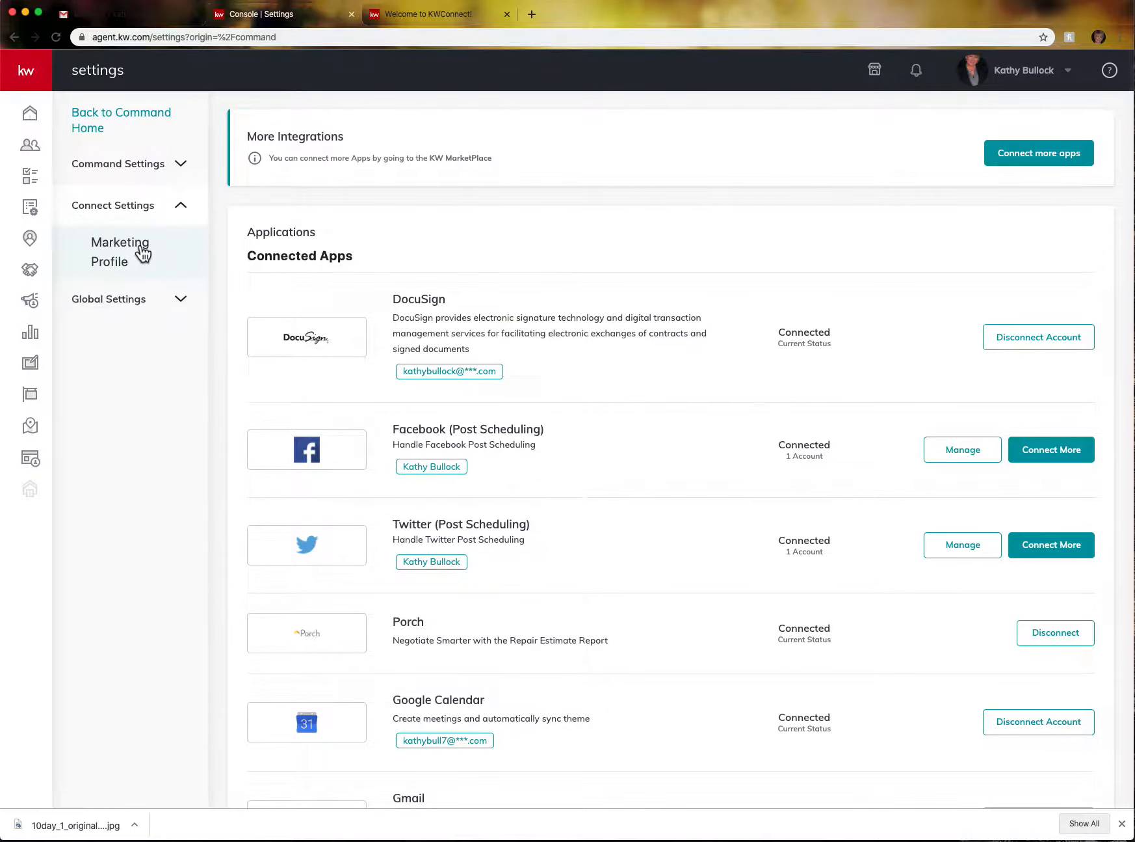
{"action": "left_click", "coordinate": [141, 251]}
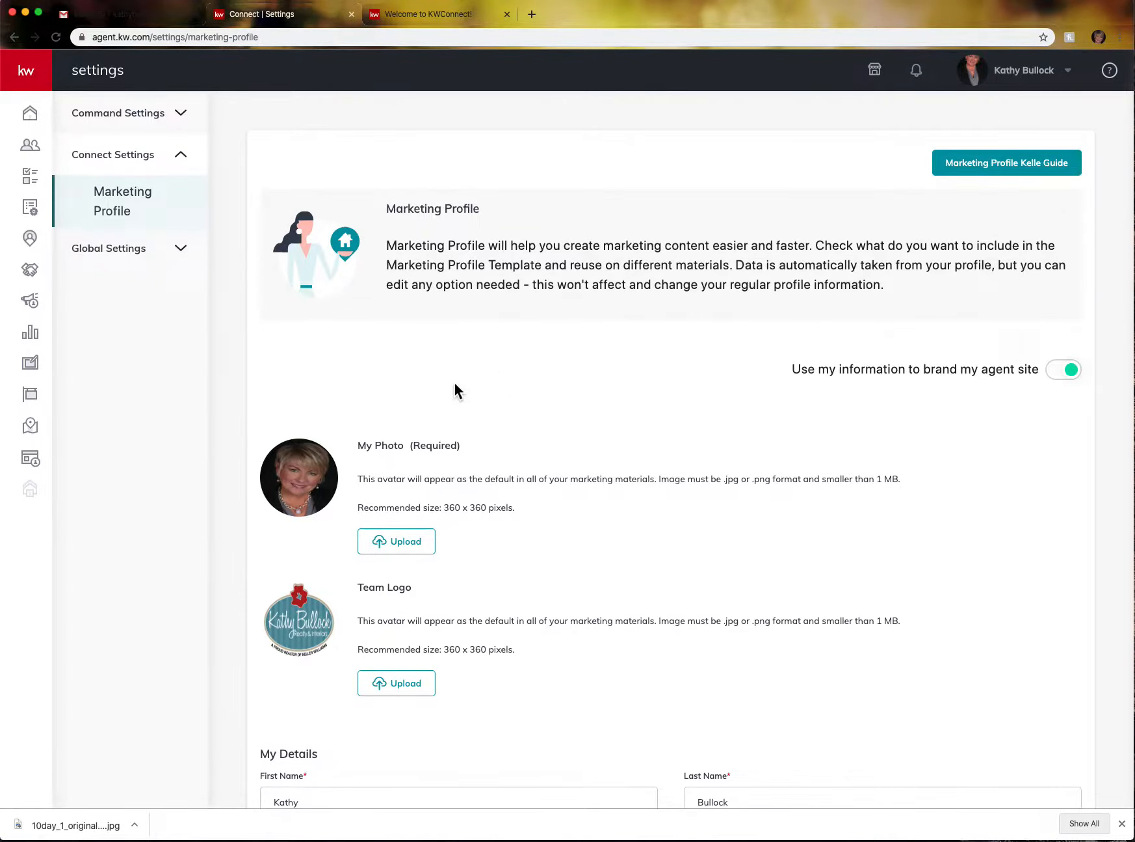
{"action": "scroll", "coordinate": [460, 389], "scroll_direction": "down", "scroll_amount": 2}
{"action": "scroll", "coordinate": [459, 389], "scroll_direction": "down", "scroll_amount": 2}
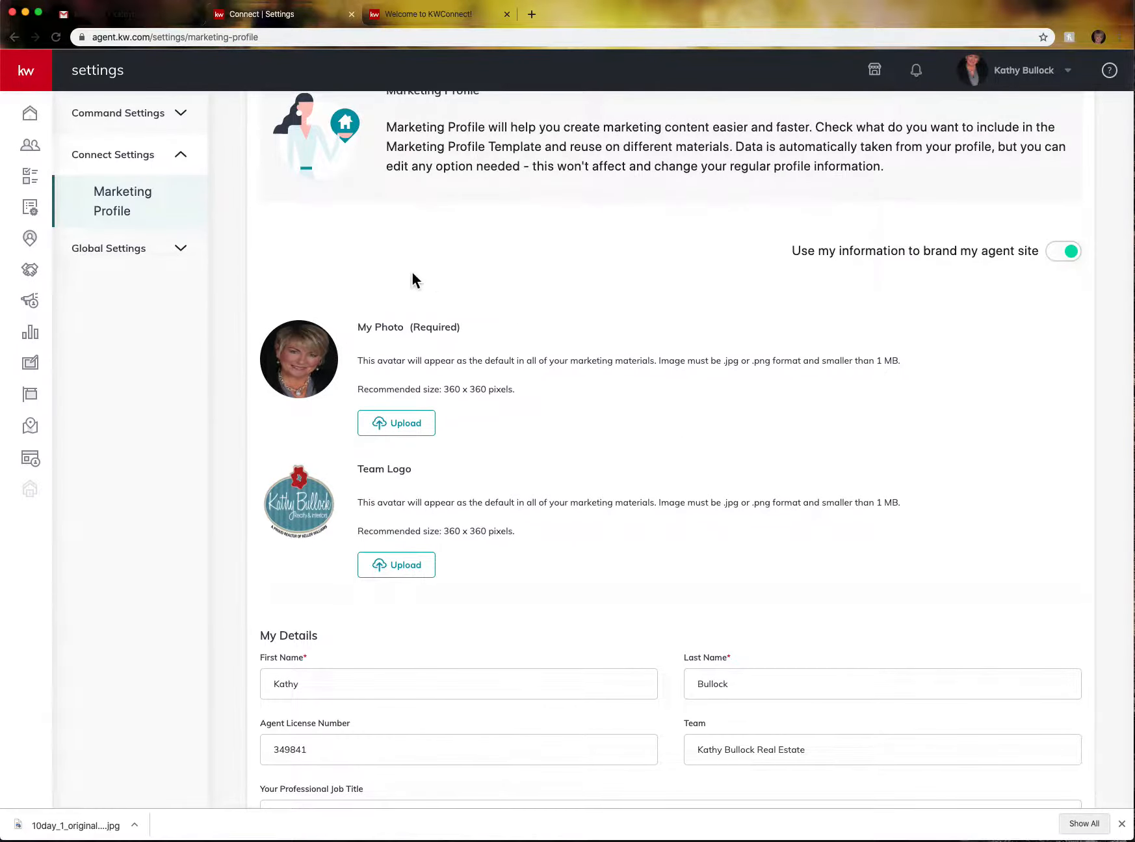
{"action": "scroll", "coordinate": [638, 403], "scroll_direction": "down", "scroll_amount": 1}
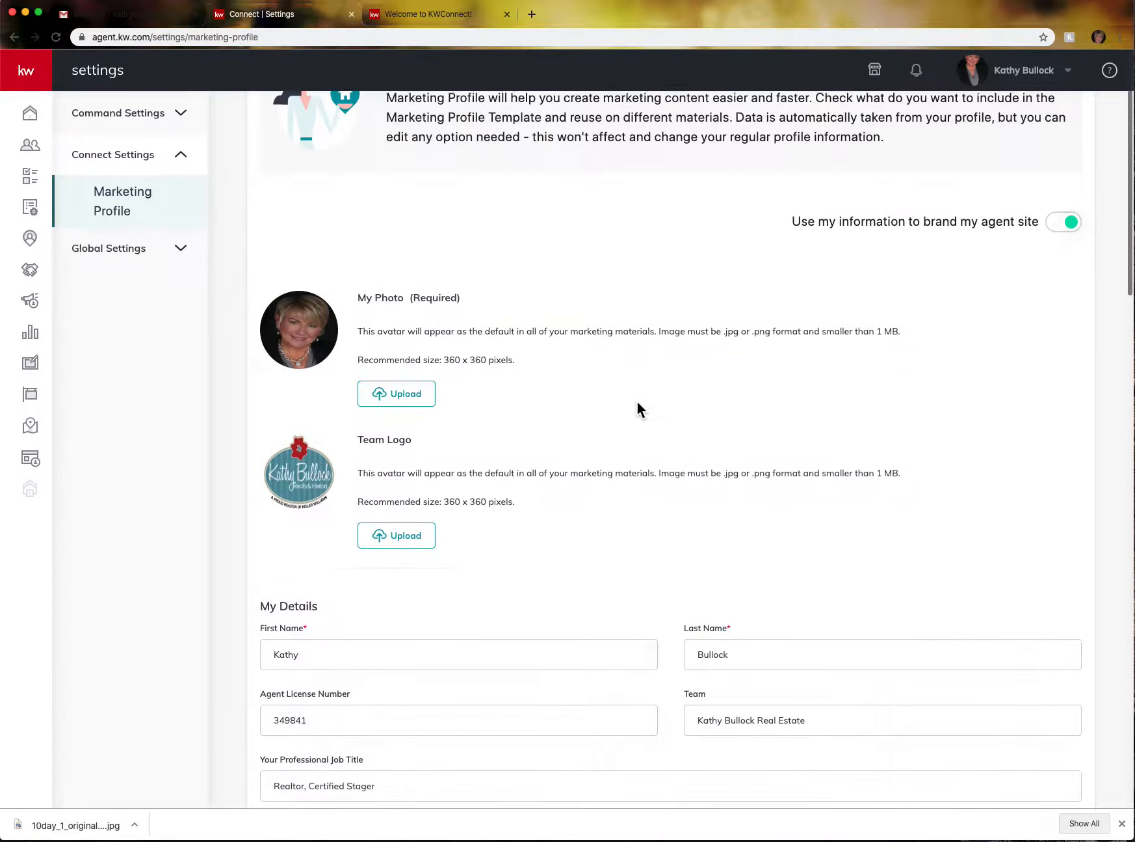
{"action": "scroll", "coordinate": [637, 403], "scroll_direction": "down", "scroll_amount": 1}
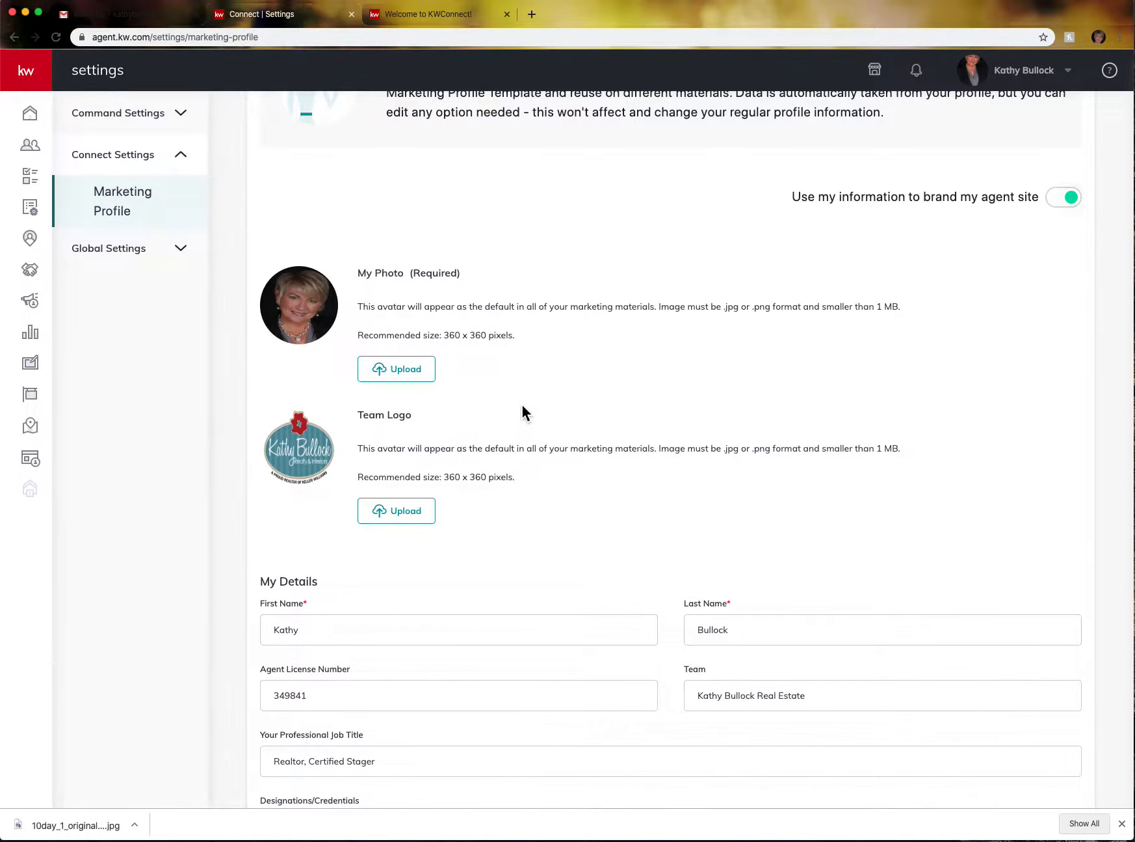
{"action": "scroll", "coordinate": [525, 255], "scroll_direction": "up", "scroll_amount": 2}
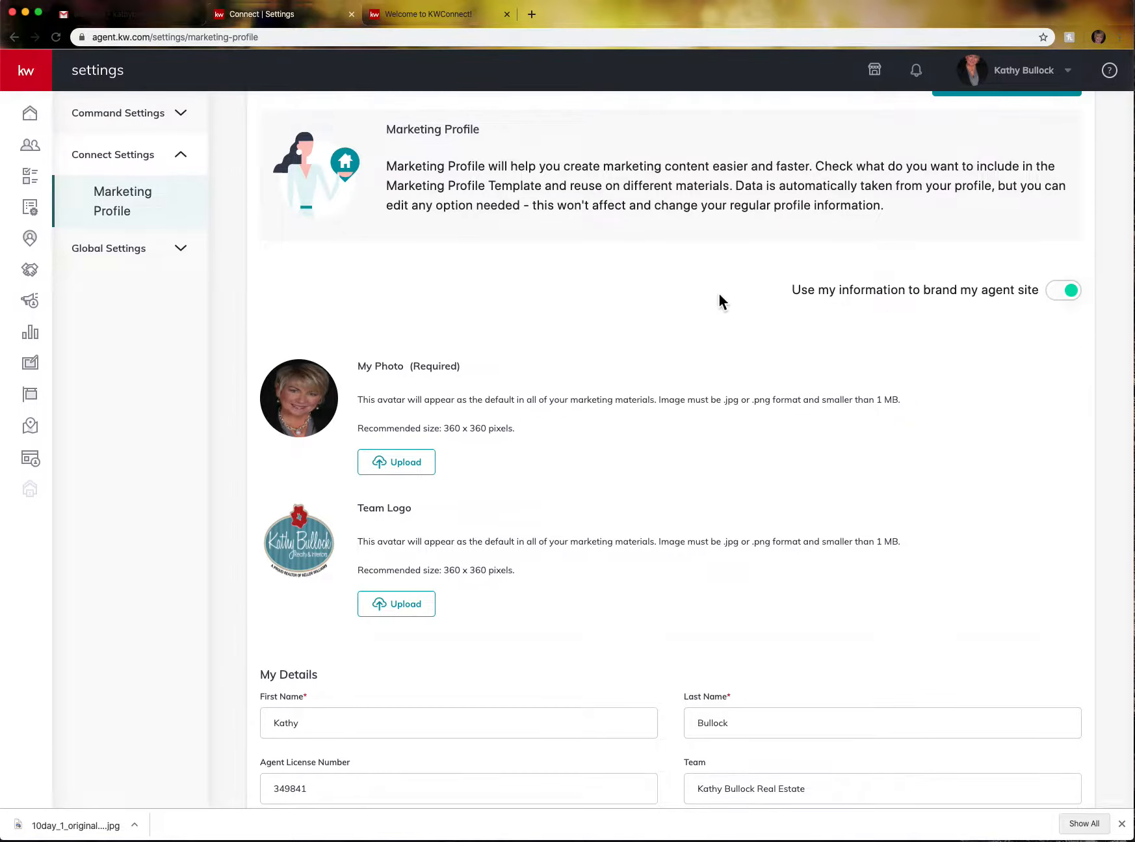
{"action": "scroll", "coordinate": [722, 300], "scroll_direction": "down", "scroll_amount": 2}
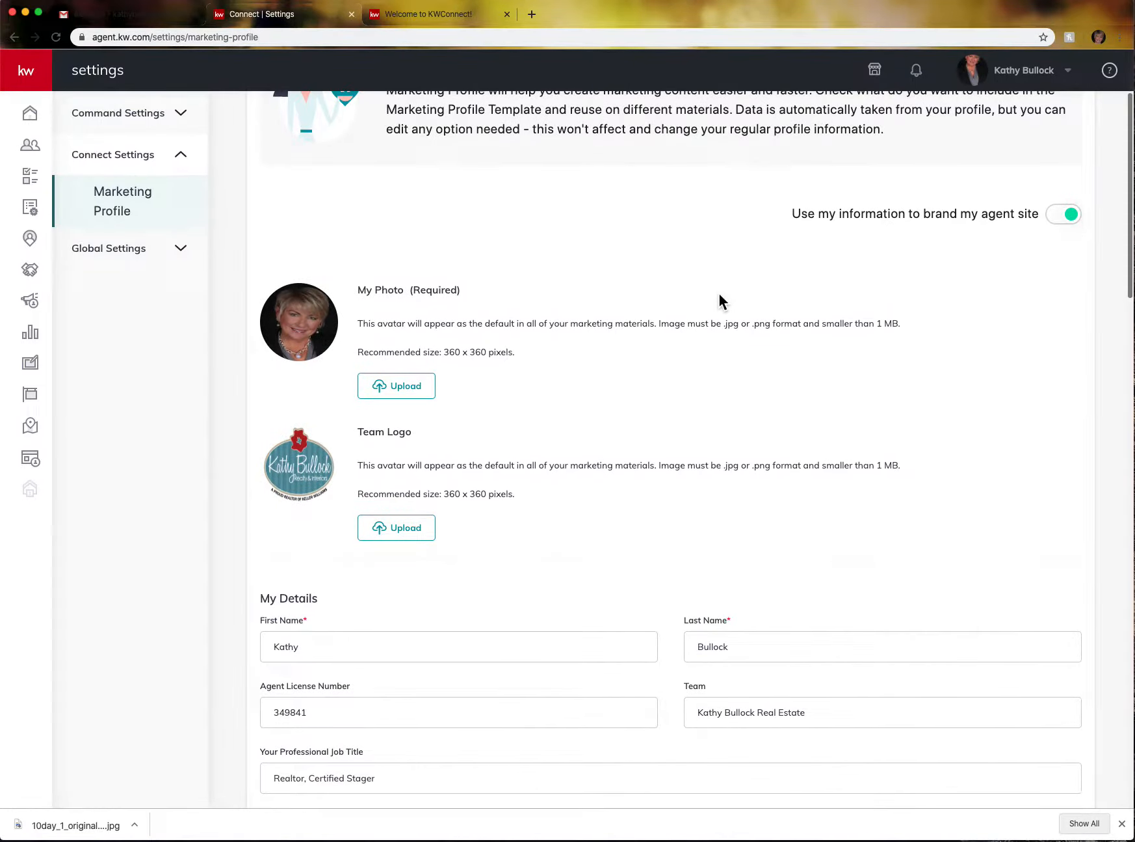
{"action": "scroll", "coordinate": [721, 300], "scroll_direction": "down", "scroll_amount": 4}
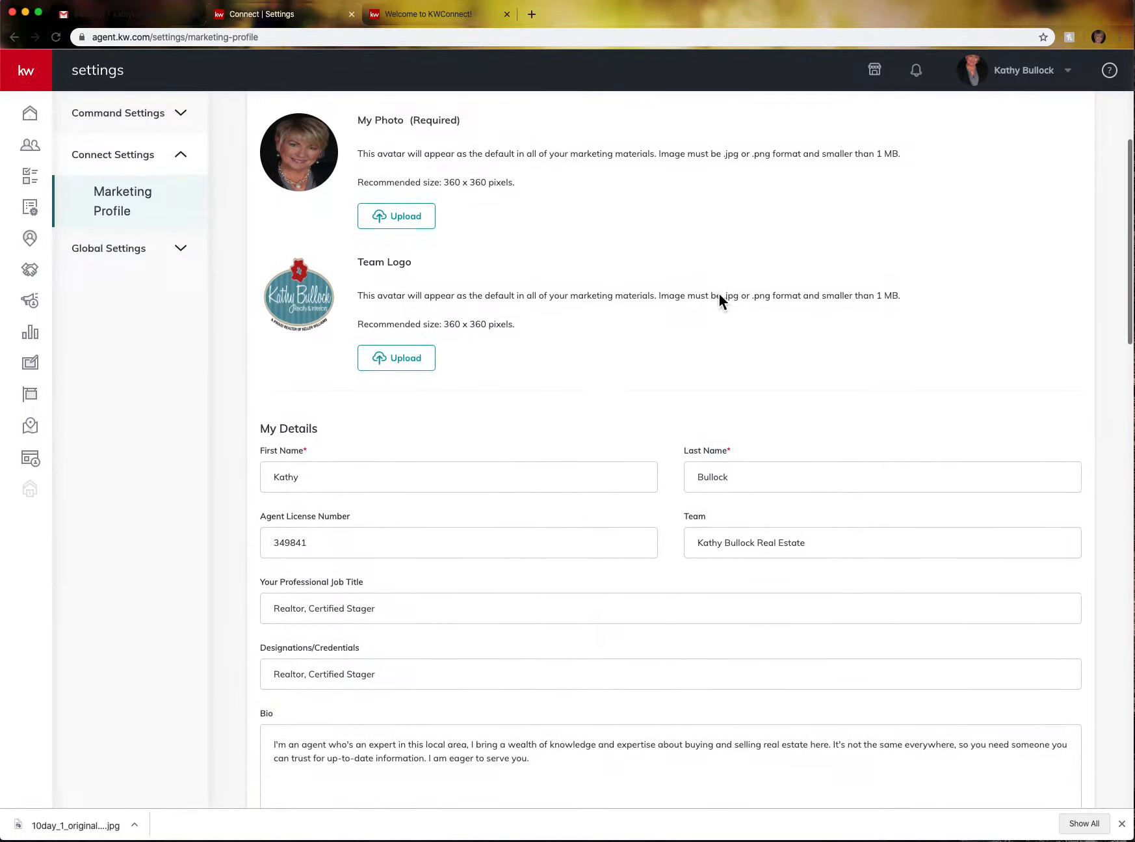
- Review the Market Center / Brokerage profile section, then switch to the Welcome to KWConnect! page
{"action": "scroll", "coordinate": [720, 295], "scroll_direction": "down", "scroll_amount": 1}
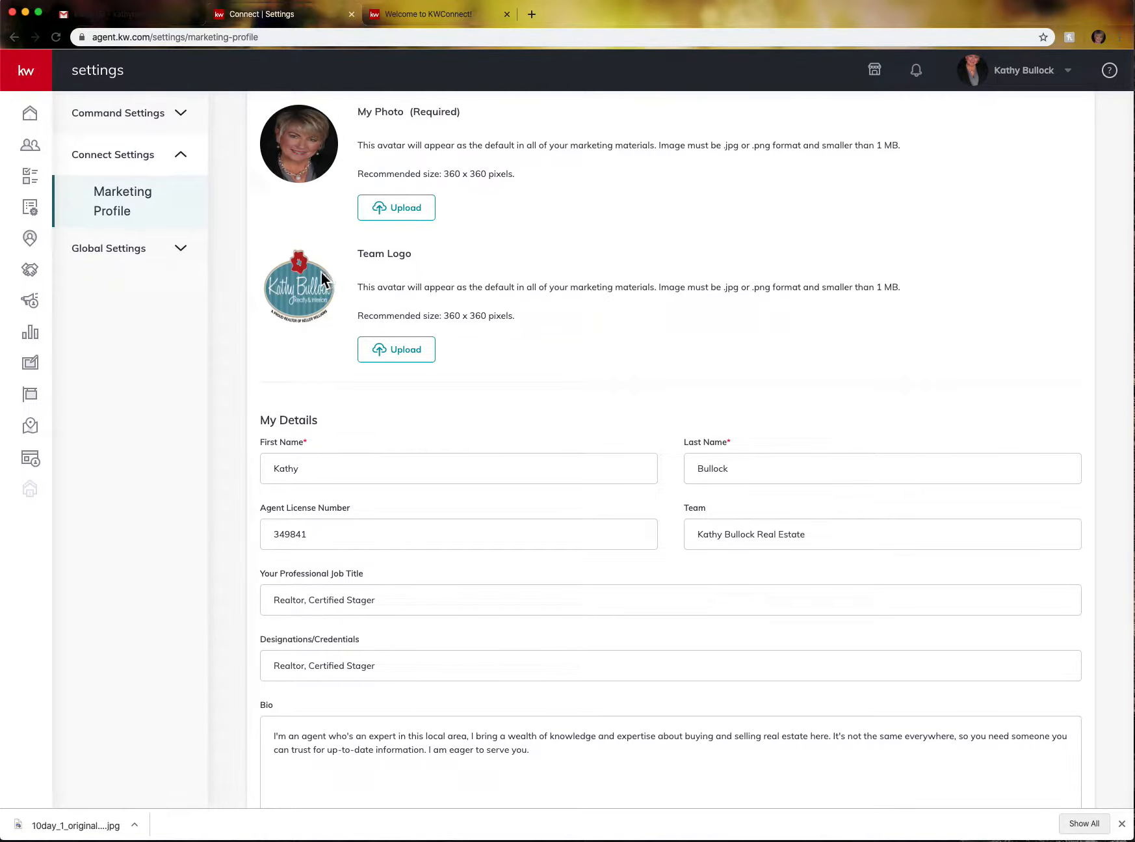
{"action": "scroll", "coordinate": [871, 339], "scroll_direction": "down", "scroll_amount": 5}
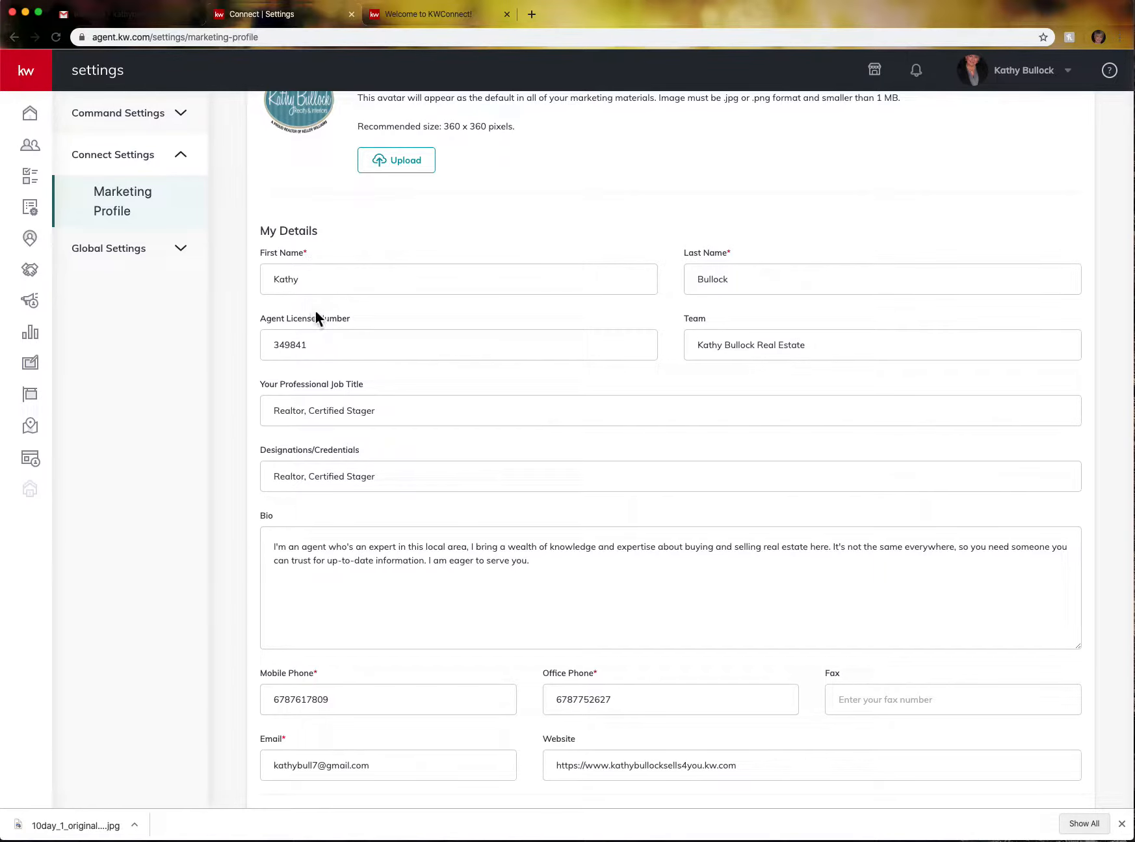
{"action": "scroll", "coordinate": [341, 335], "scroll_direction": "down", "scroll_amount": 3}
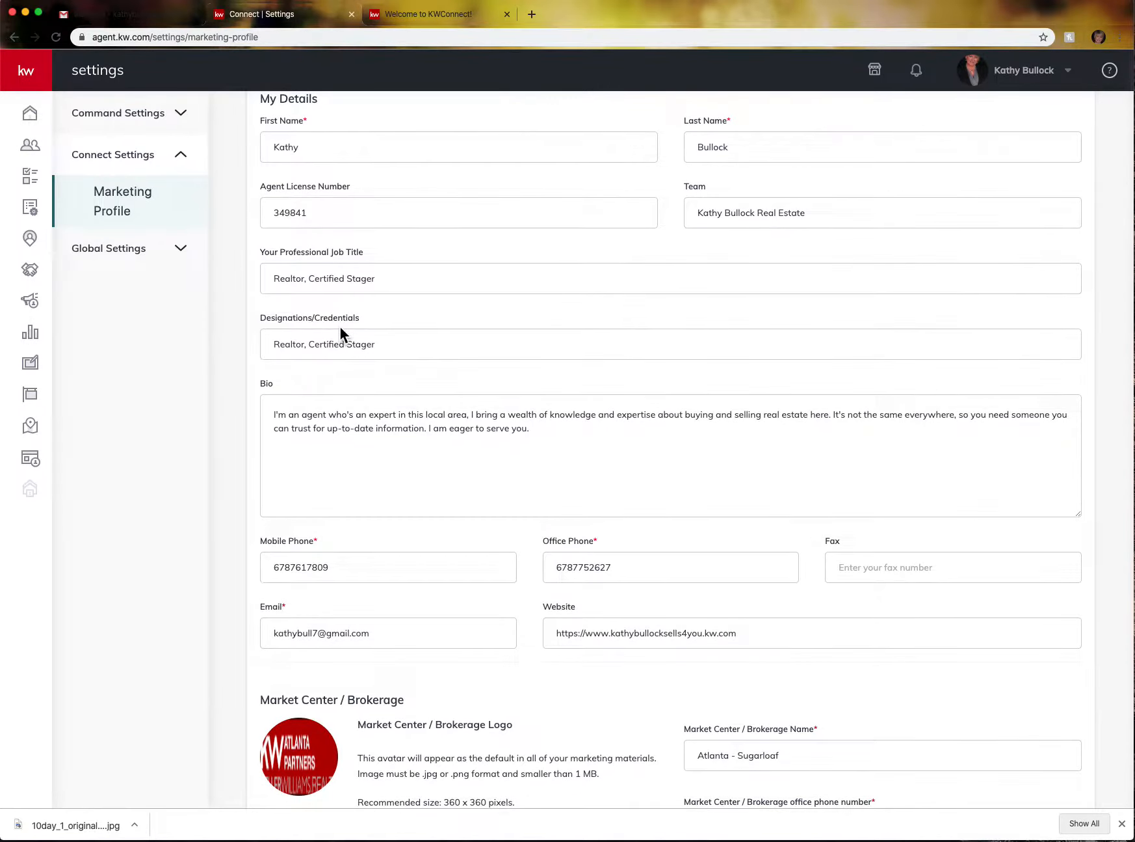
{"action": "scroll", "coordinate": [341, 330], "scroll_direction": "down", "scroll_amount": 2}
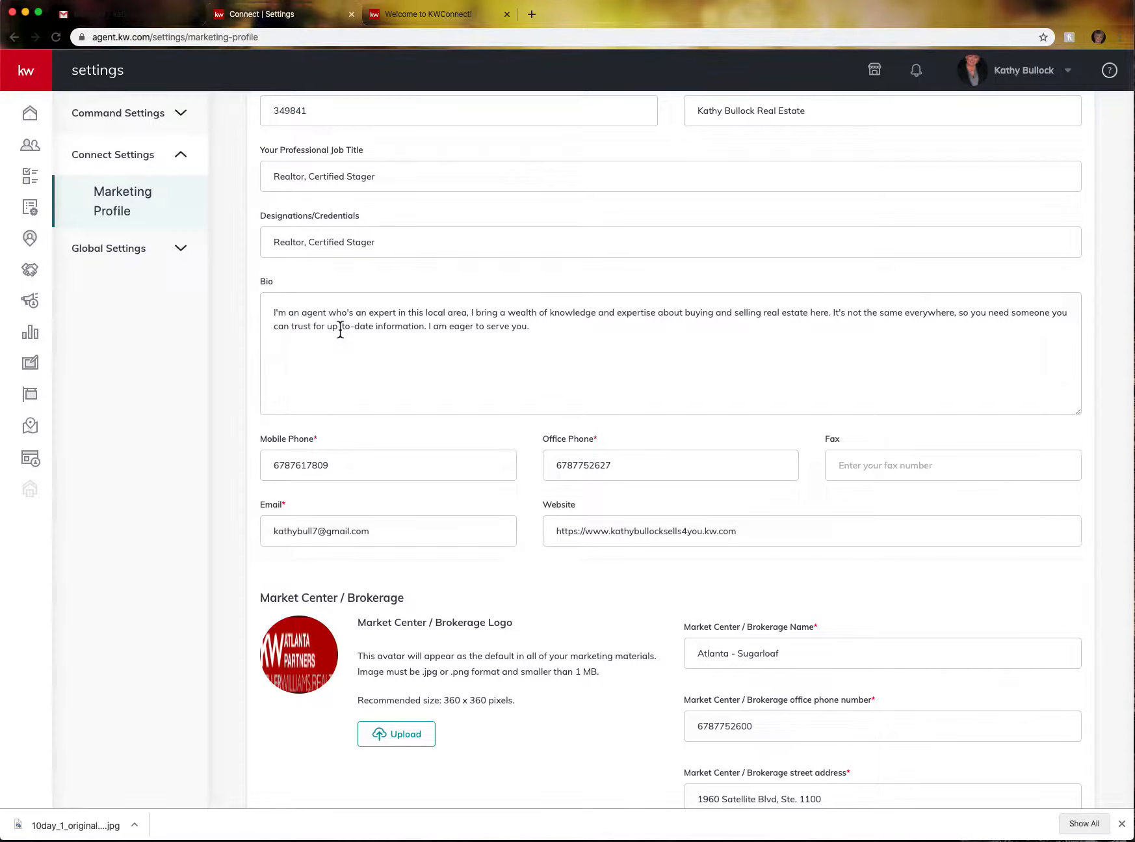
{"action": "scroll", "coordinate": [340, 329], "scroll_direction": "down", "scroll_amount": 2}
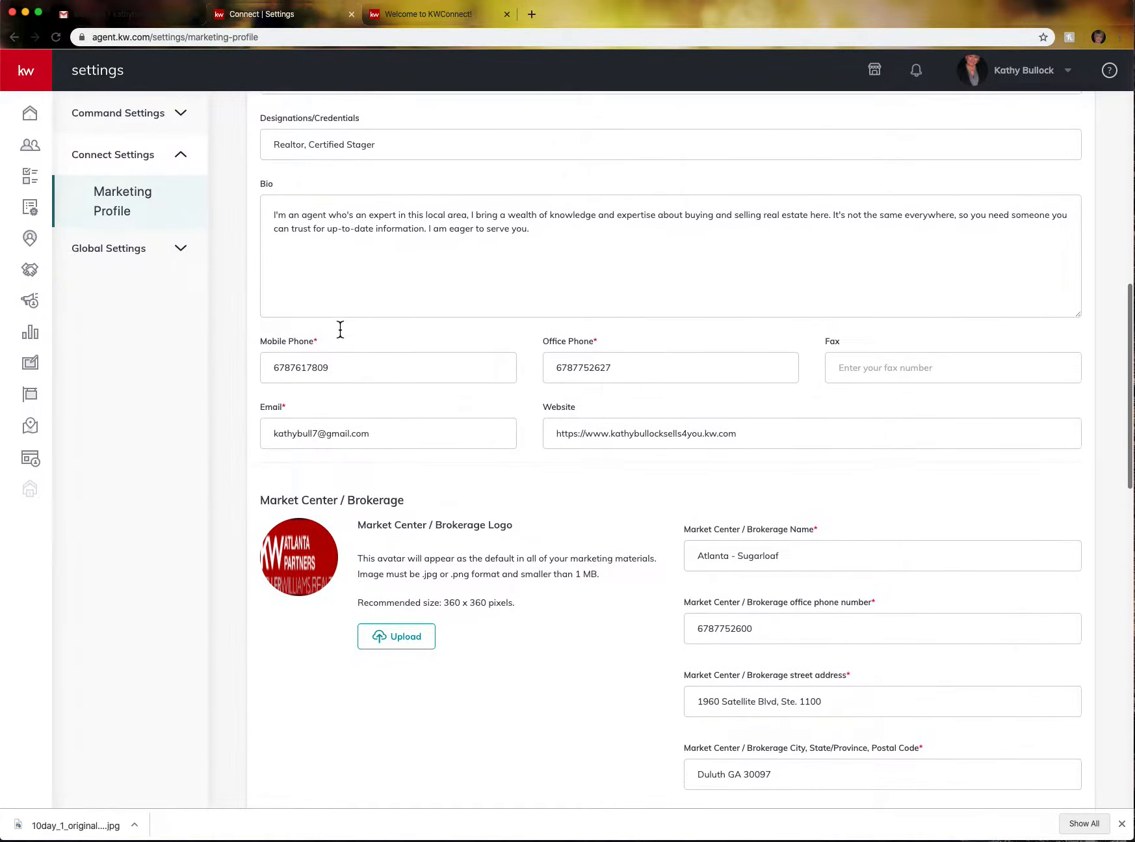
{"action": "scroll", "coordinate": [340, 330], "scroll_direction": "down", "scroll_amount": 2}
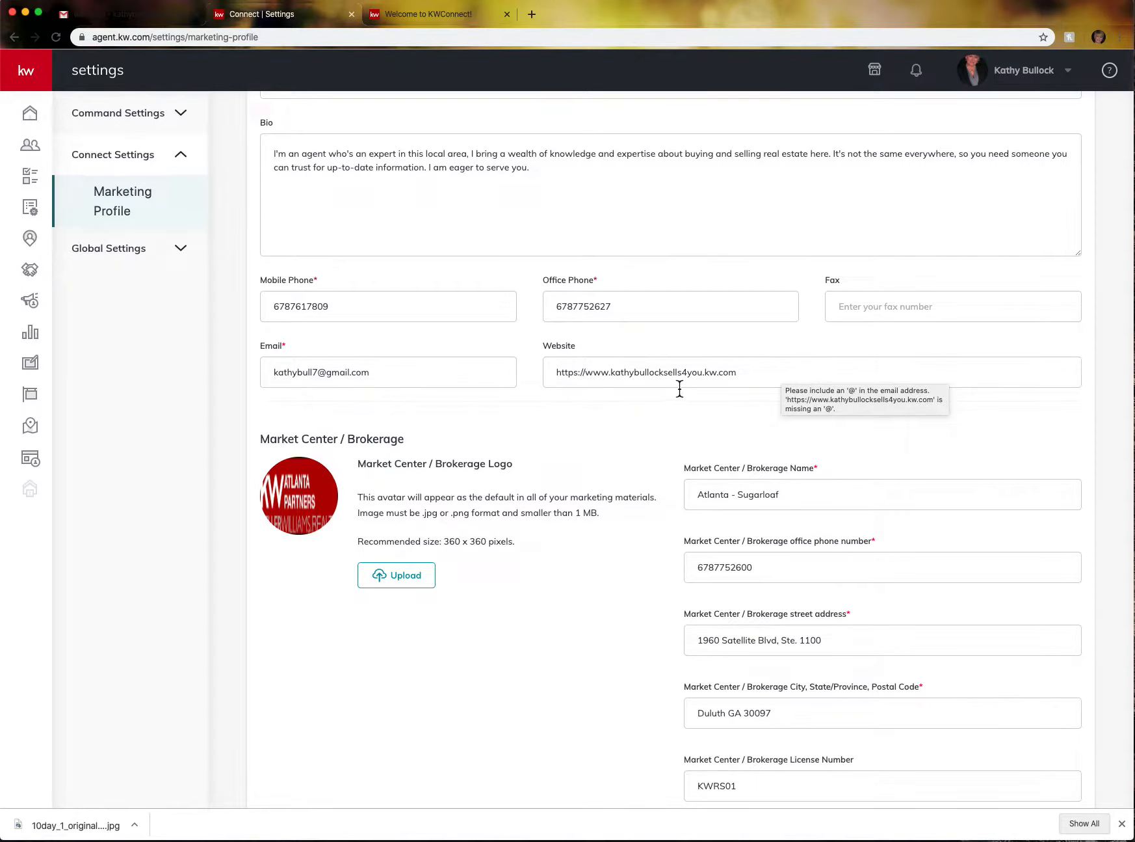
{"action": "scroll", "coordinate": [415, 337], "scroll_direction": "down", "scroll_amount": 5}
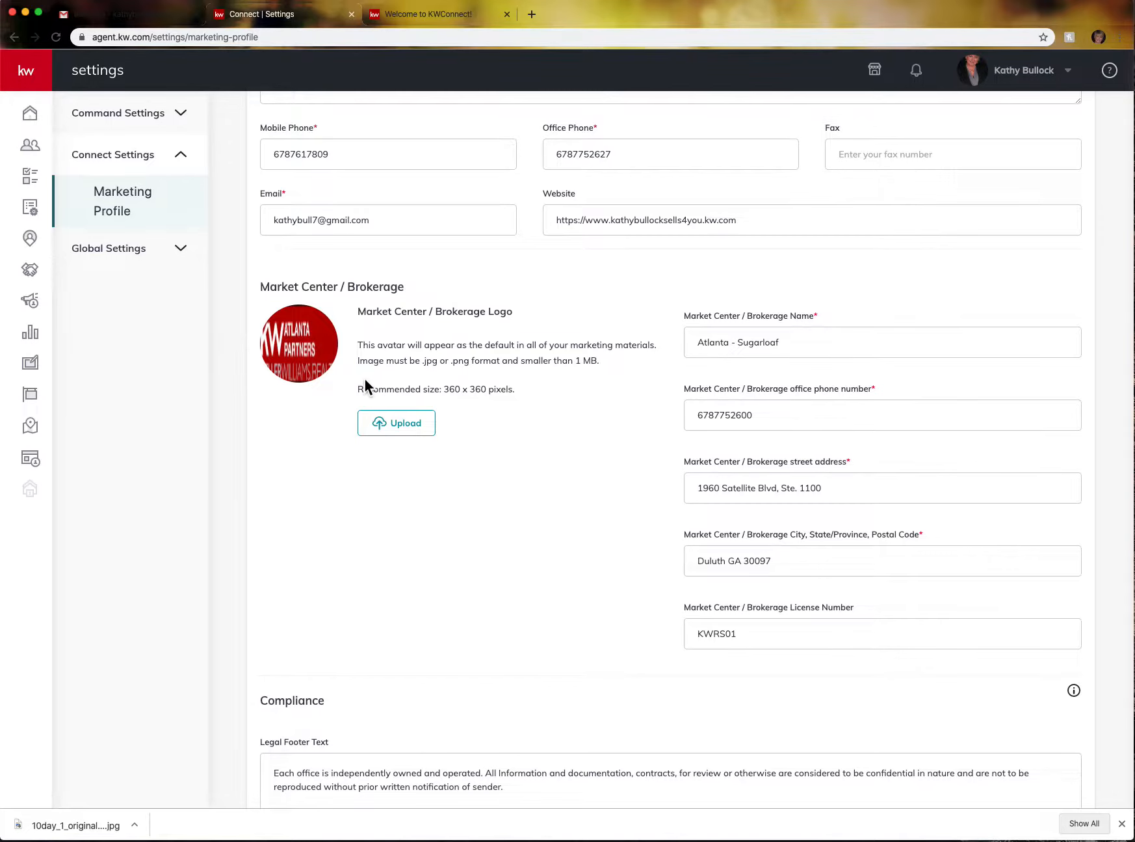
{"action": "scroll", "coordinate": [367, 287], "scroll_direction": "up", "scroll_amount": 3}
{"action": "scroll", "coordinate": [376, 271], "scroll_direction": "down", "scroll_amount": 3}
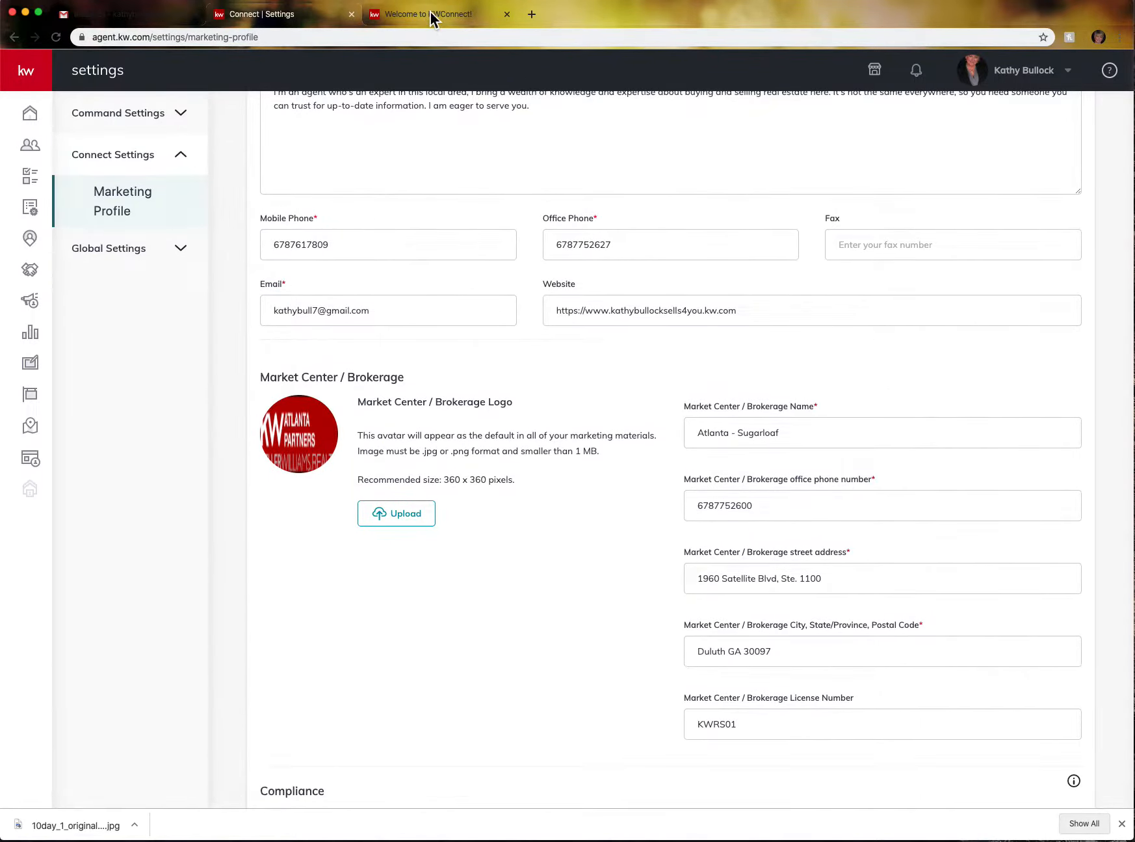
{"action": "left_click", "coordinate": [431, 15]}
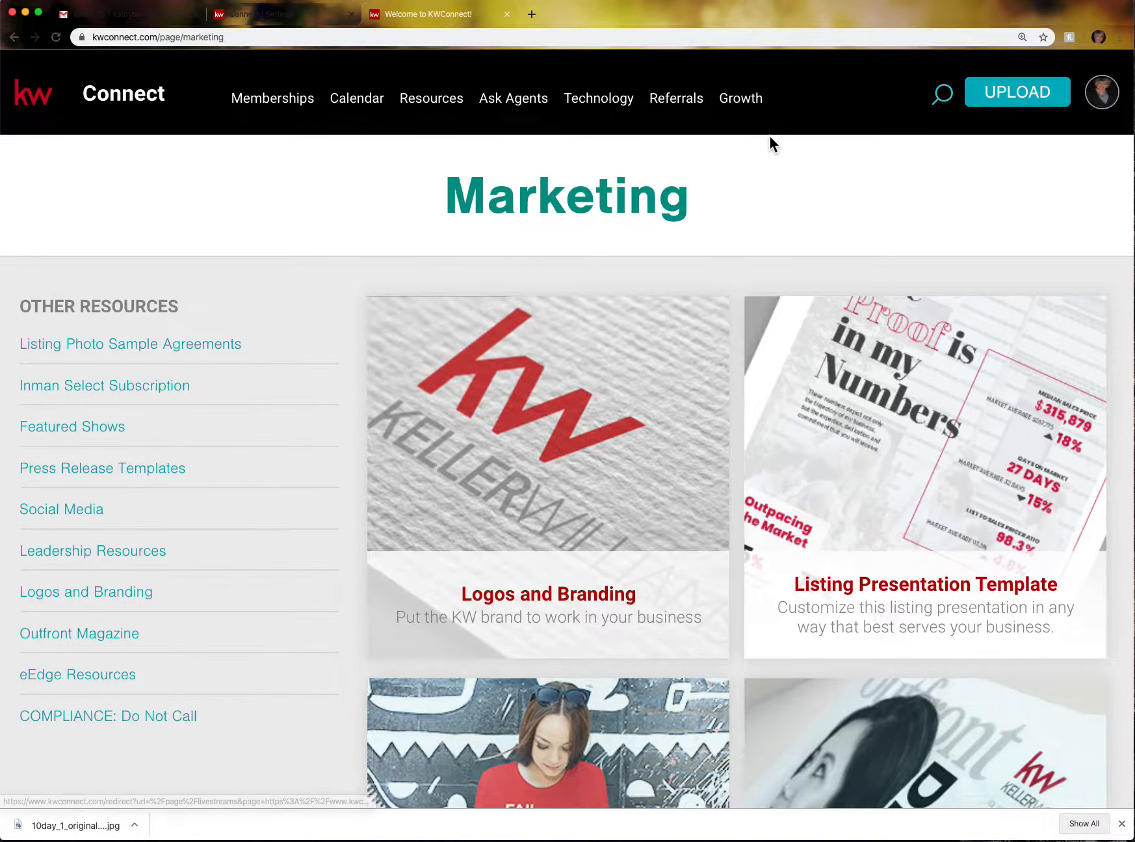
- Open the Logos and Branding resources and scroll down to the Market Center Logos search
{"action": "scroll", "coordinate": [770, 138], "scroll_direction": "down", "scroll_amount": 3}
{"action": "scroll", "coordinate": [771, 140], "scroll_direction": "down", "scroll_amount": 2}
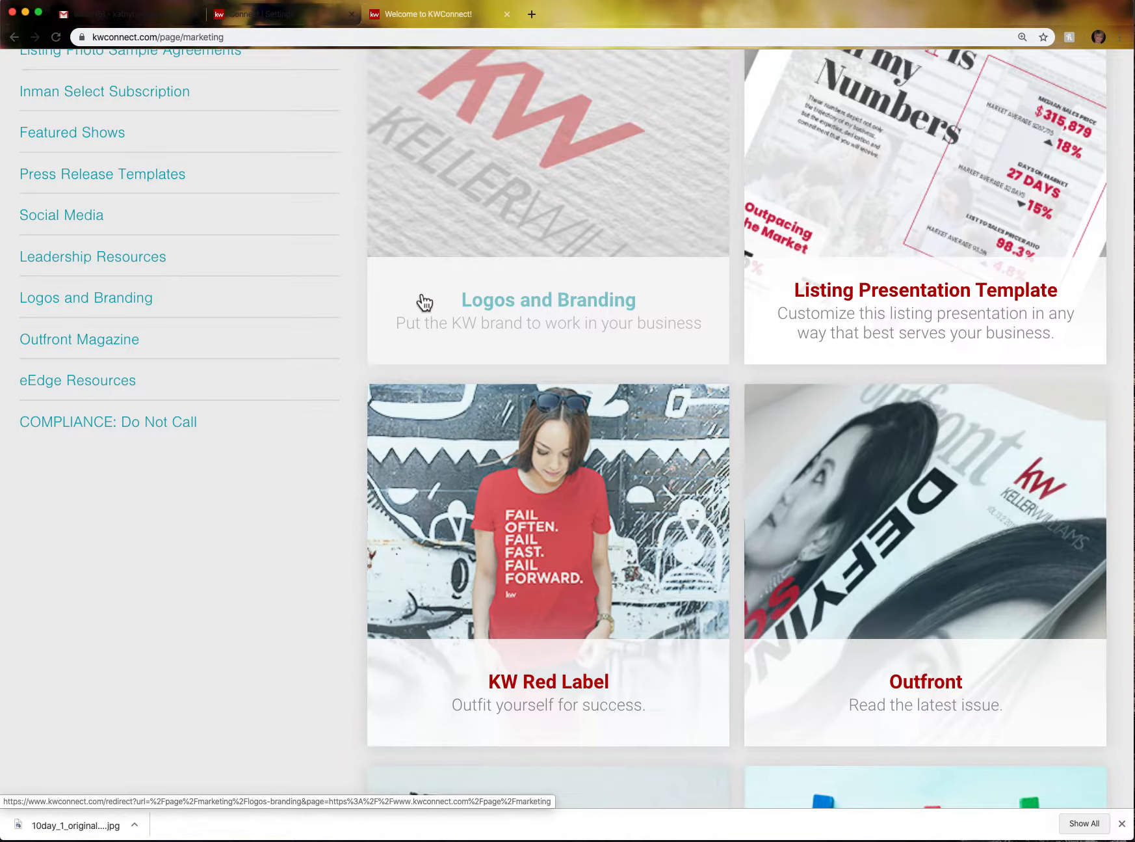
{"action": "left_click", "coordinate": [603, 310]}
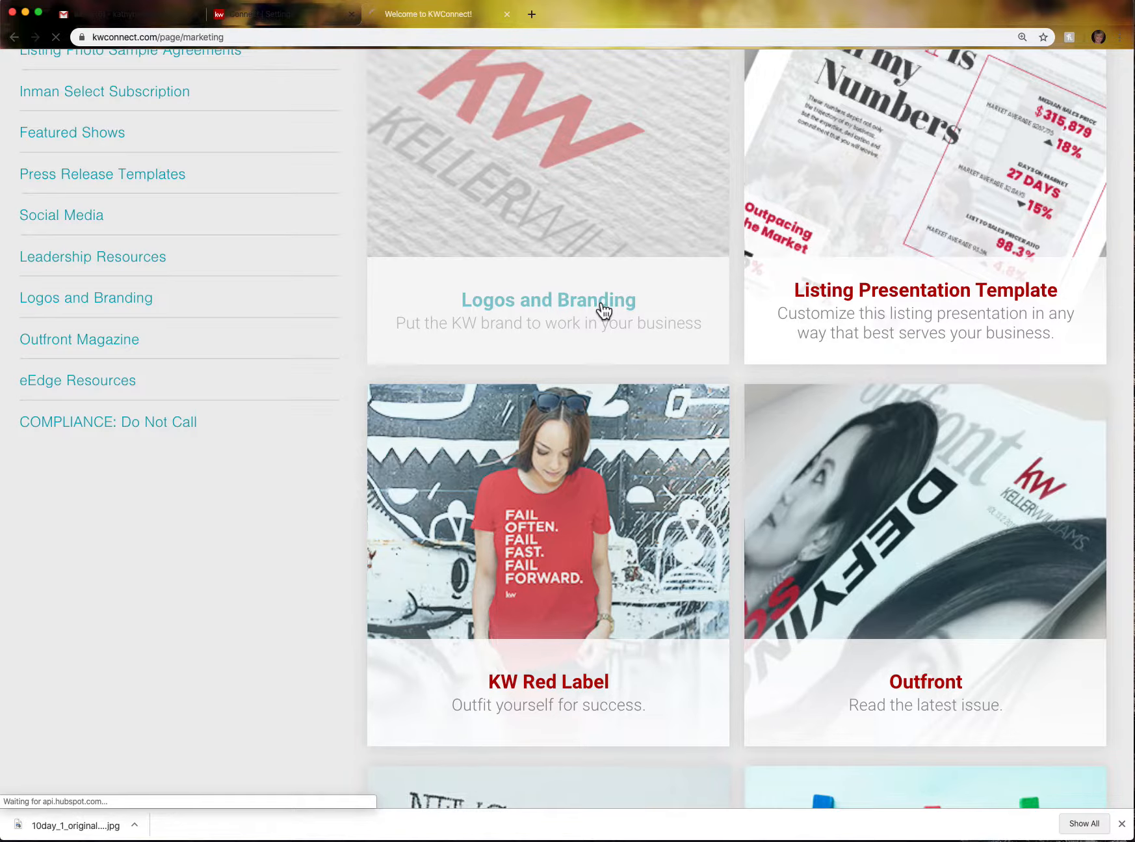
{"action": "scroll", "coordinate": [604, 311], "scroll_direction": "down", "scroll_amount": 8}
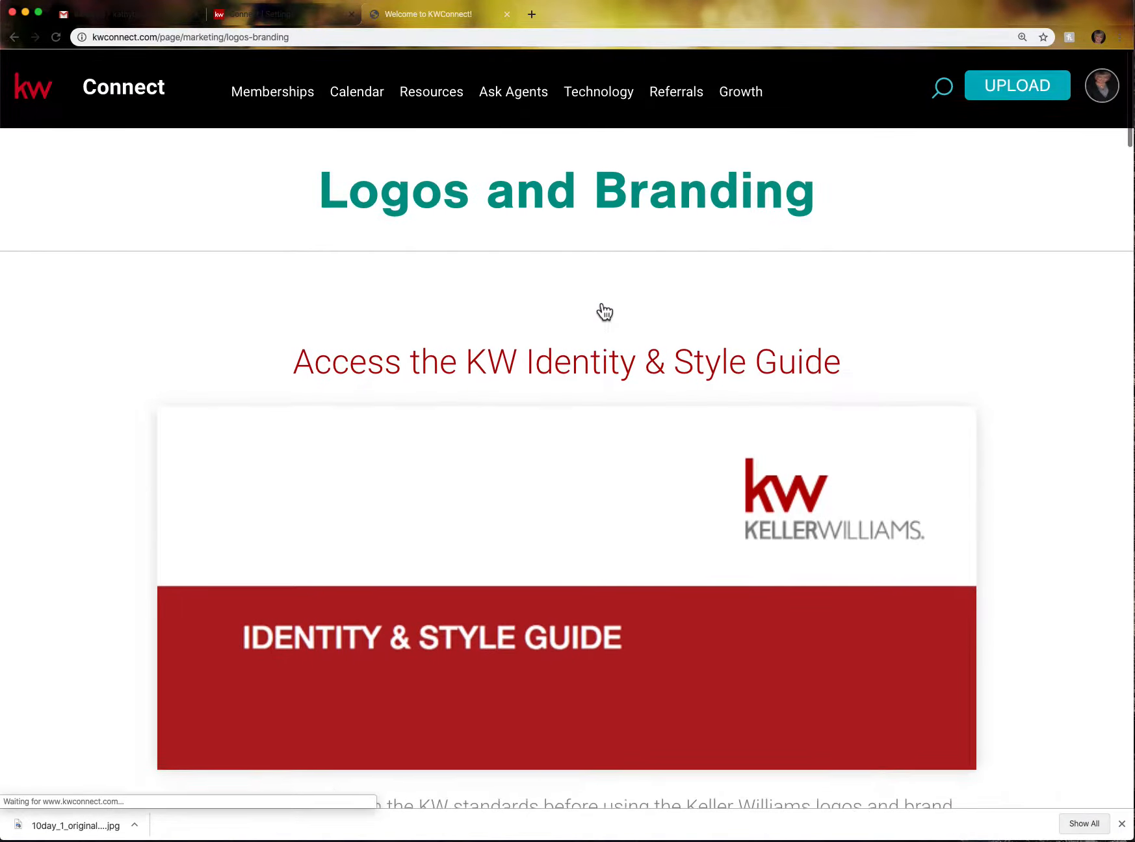
{"action": "scroll", "coordinate": [604, 311], "scroll_direction": "down", "scroll_amount": 7}
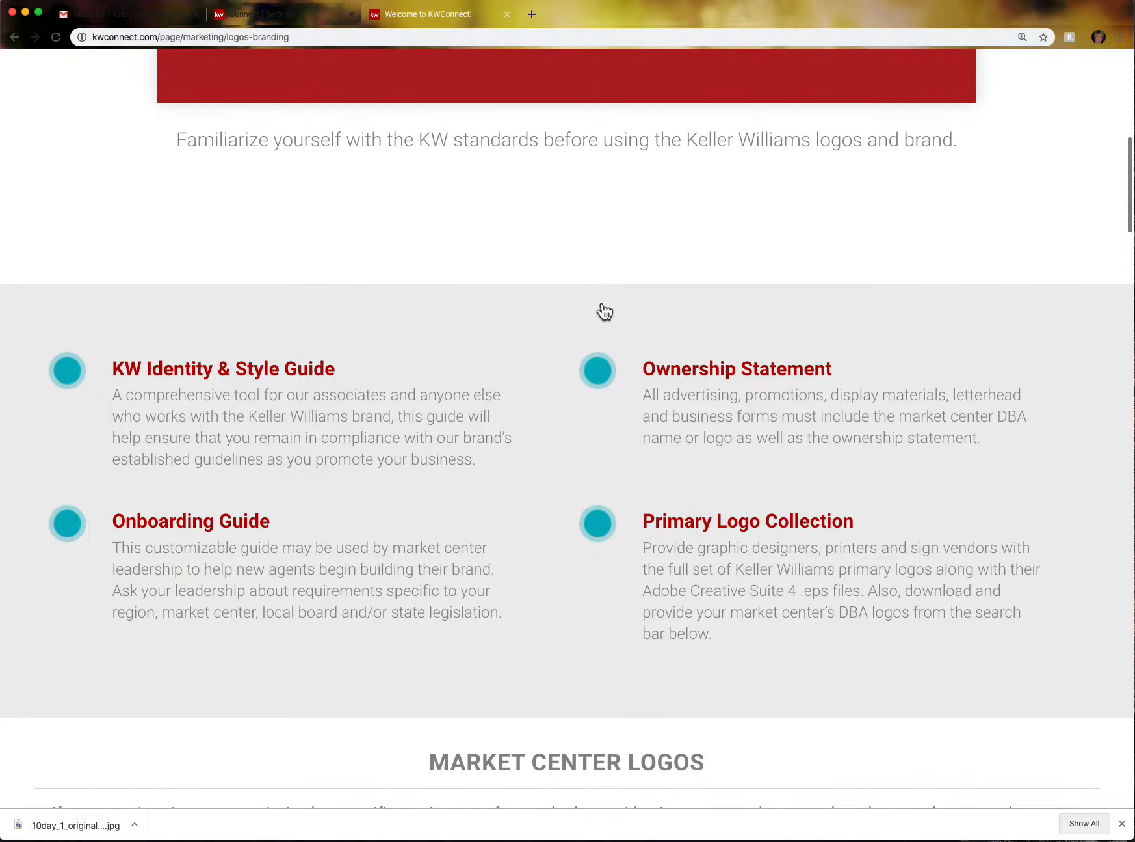
{"action": "scroll", "coordinate": [605, 311], "scroll_direction": "down", "scroll_amount": 7}
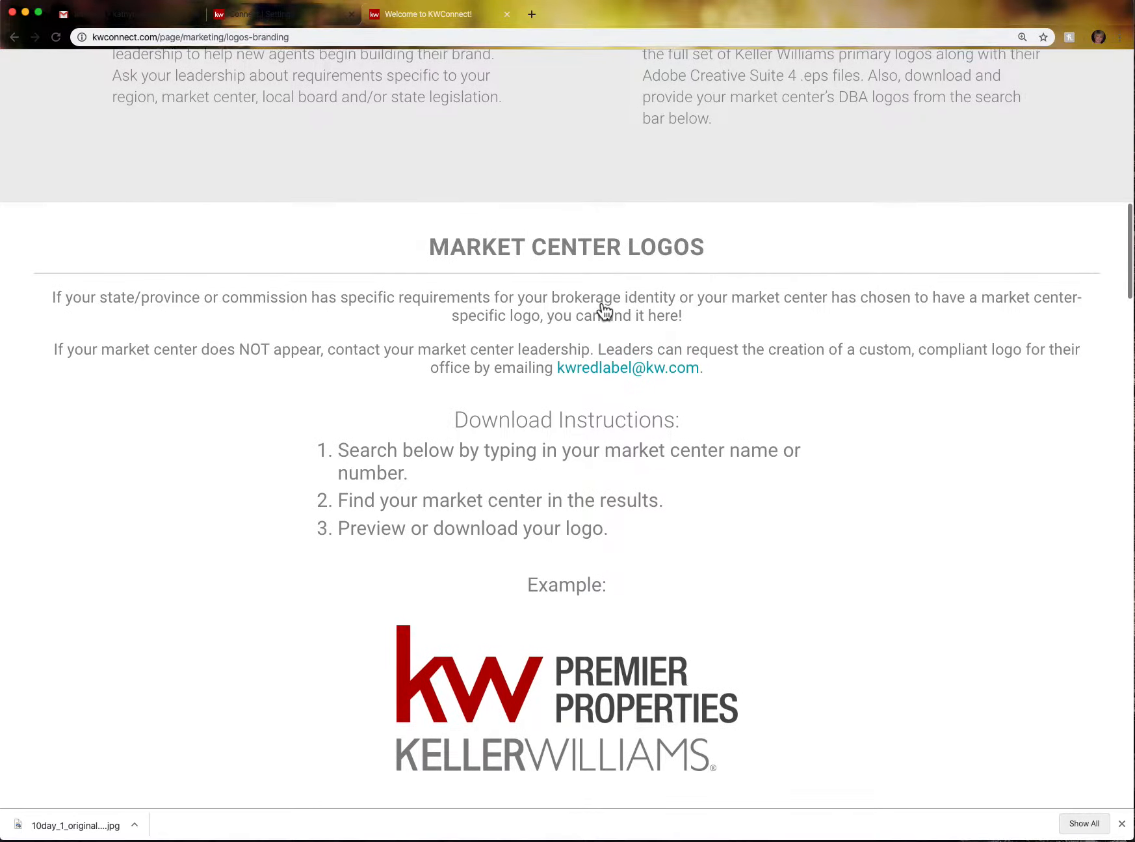
{"action": "scroll", "coordinate": [604, 311], "scroll_direction": "up", "scroll_amount": 4}
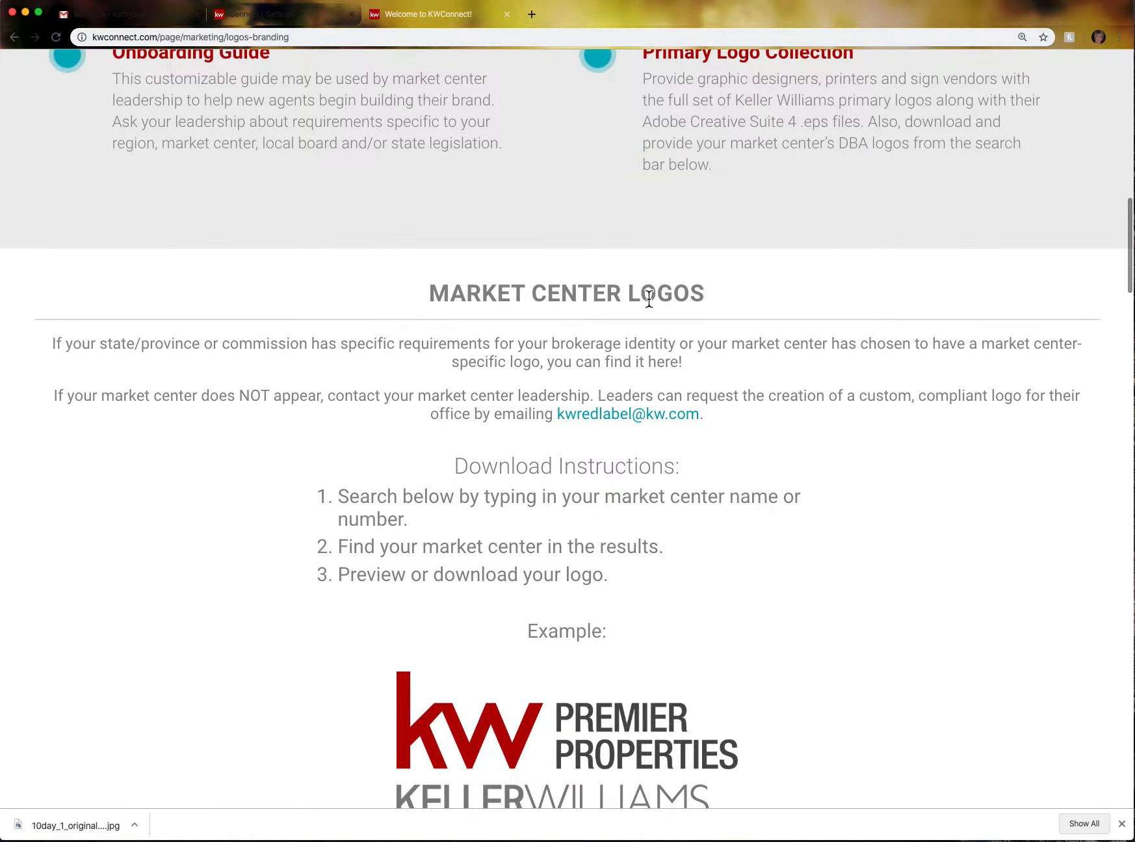
{"action": "scroll", "coordinate": [697, 297], "scroll_direction": "down", "scroll_amount": 5}
{"action": "scroll", "coordinate": [696, 298], "scroll_direction": "down", "scroll_amount": 2}
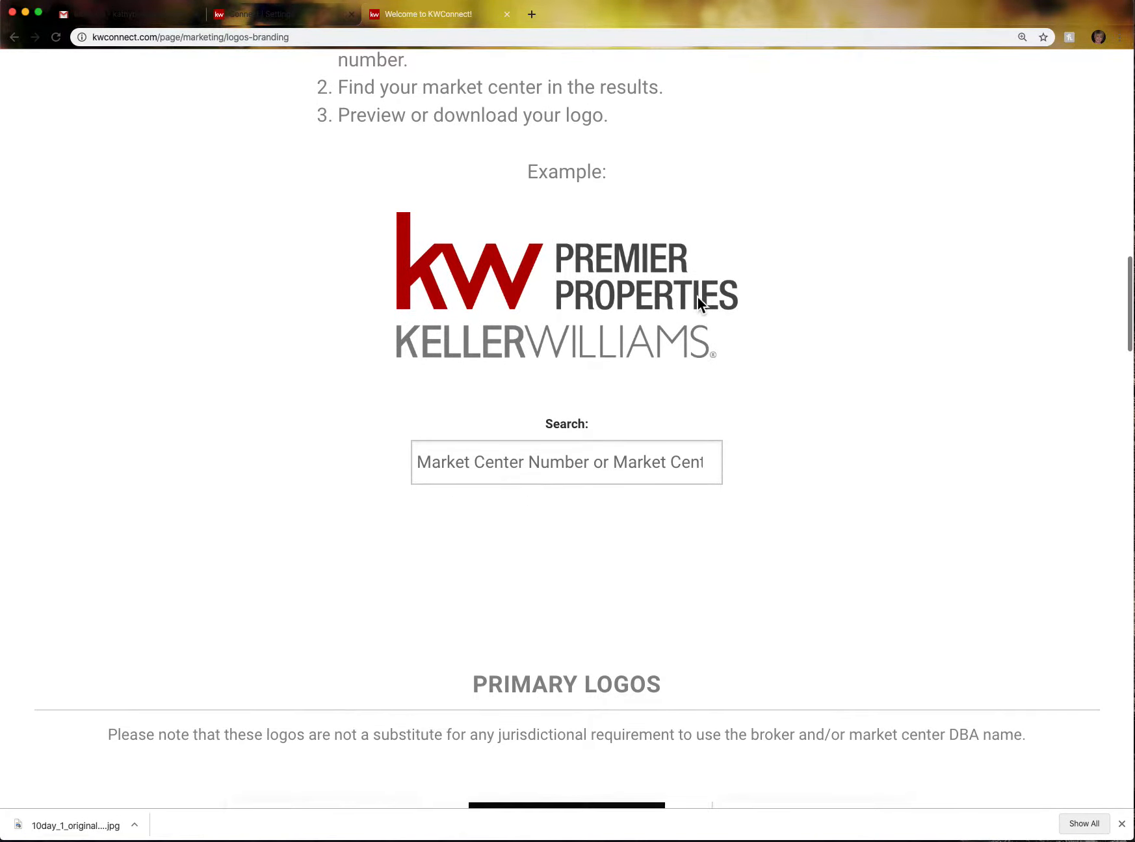
- Search logos for 152, download the Atlanta Partners logo zip to the Desktop, and preview the logo
{"action": "left_click", "coordinate": [452, 468]}
{"action": "type", "text": "15"}
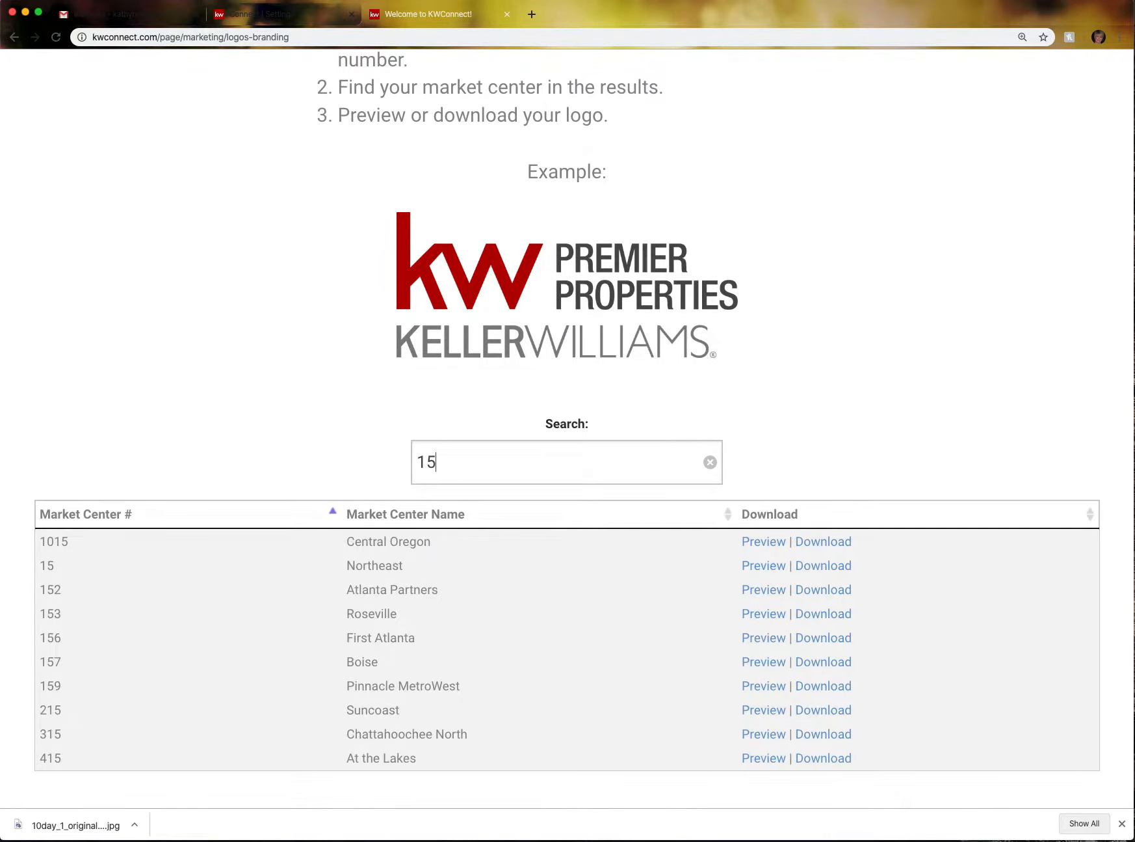
{"action": "type", "text": "2"}
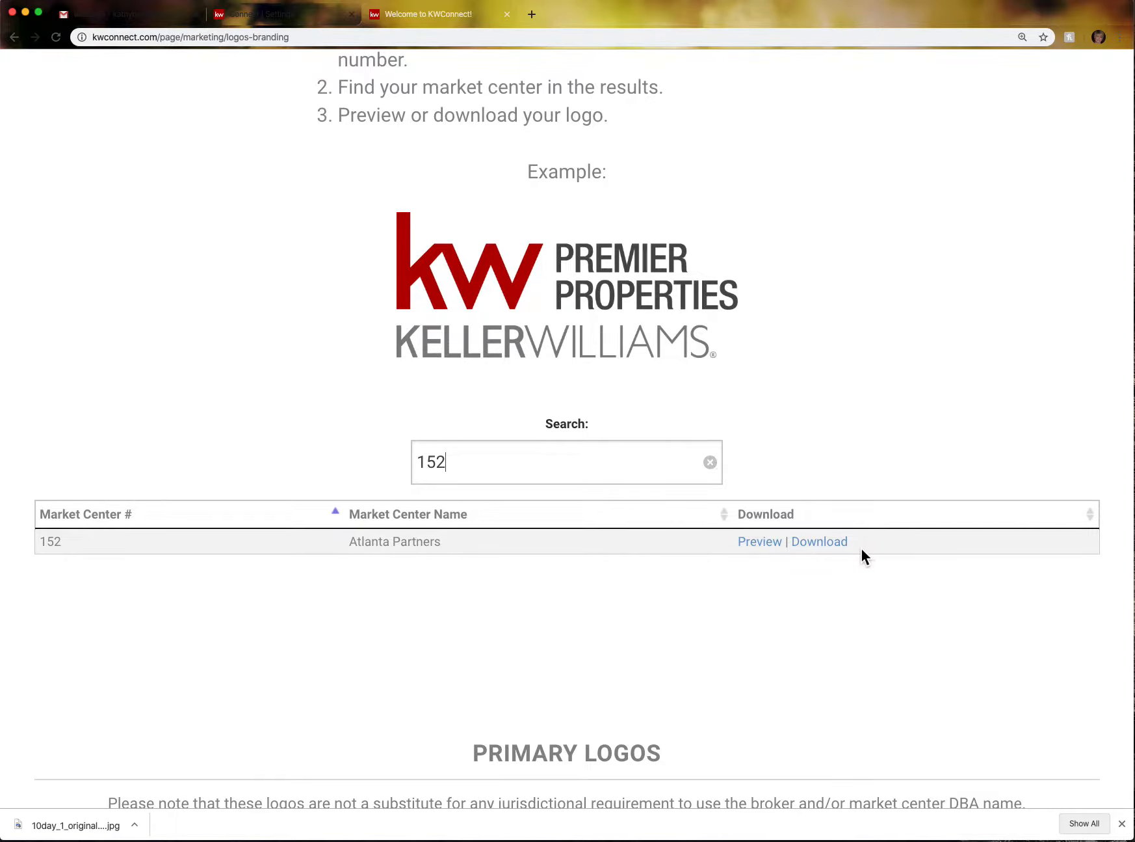
{"action": "left_click", "coordinate": [839, 548]}
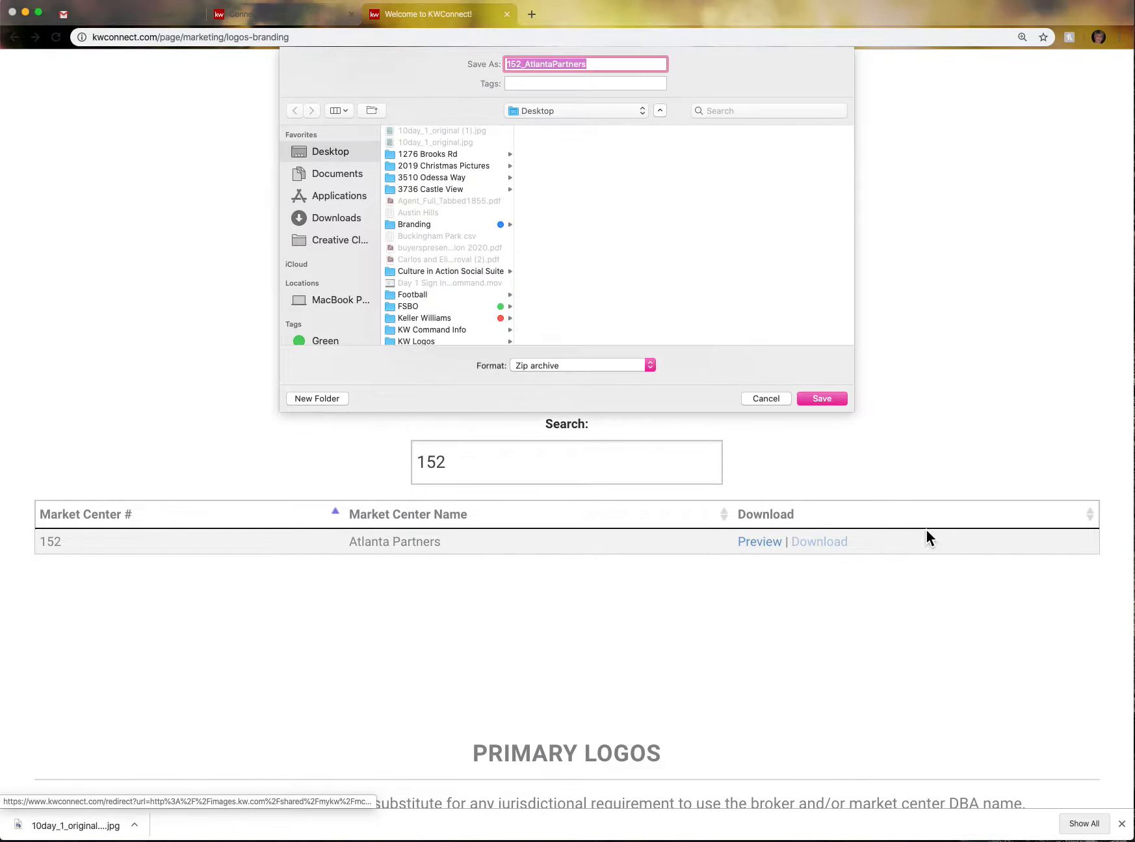
{"action": "left_click", "coordinate": [839, 397]}
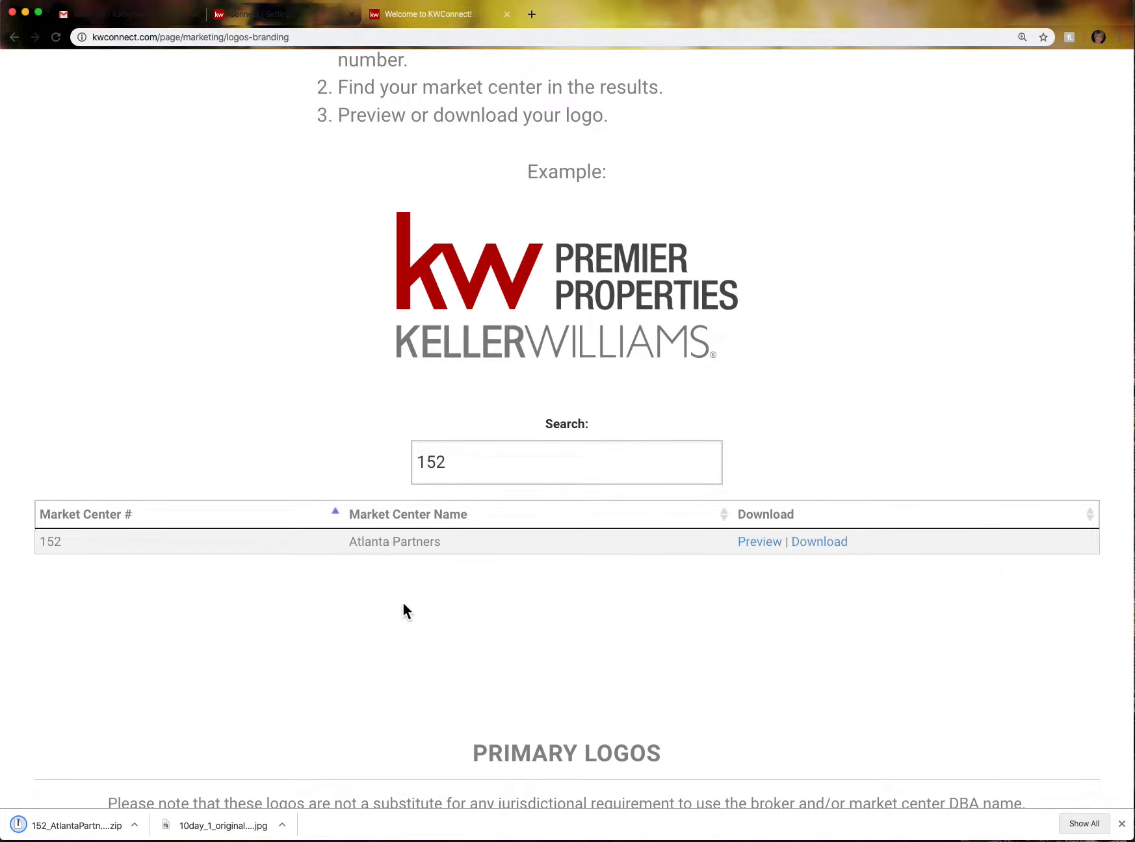
{"action": "left_click", "coordinate": [87, 831]}
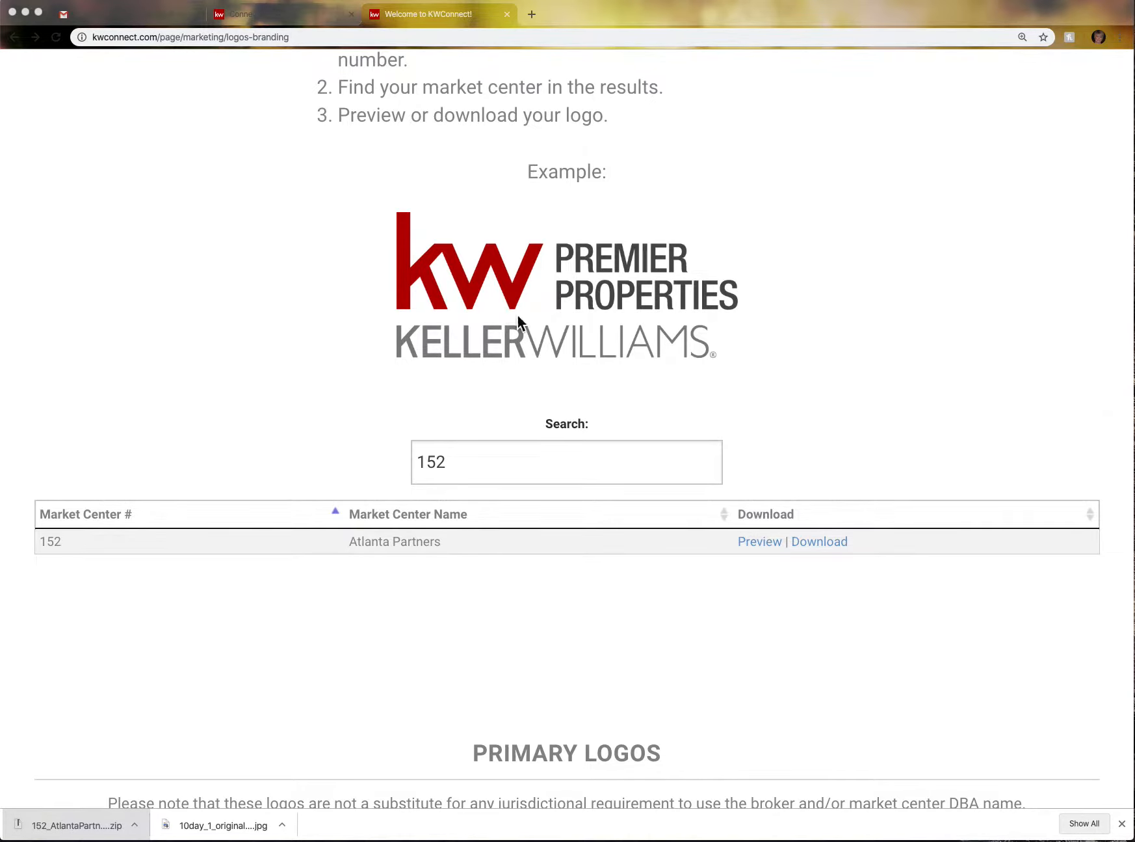
{"action": "left_click", "coordinate": [759, 541]}
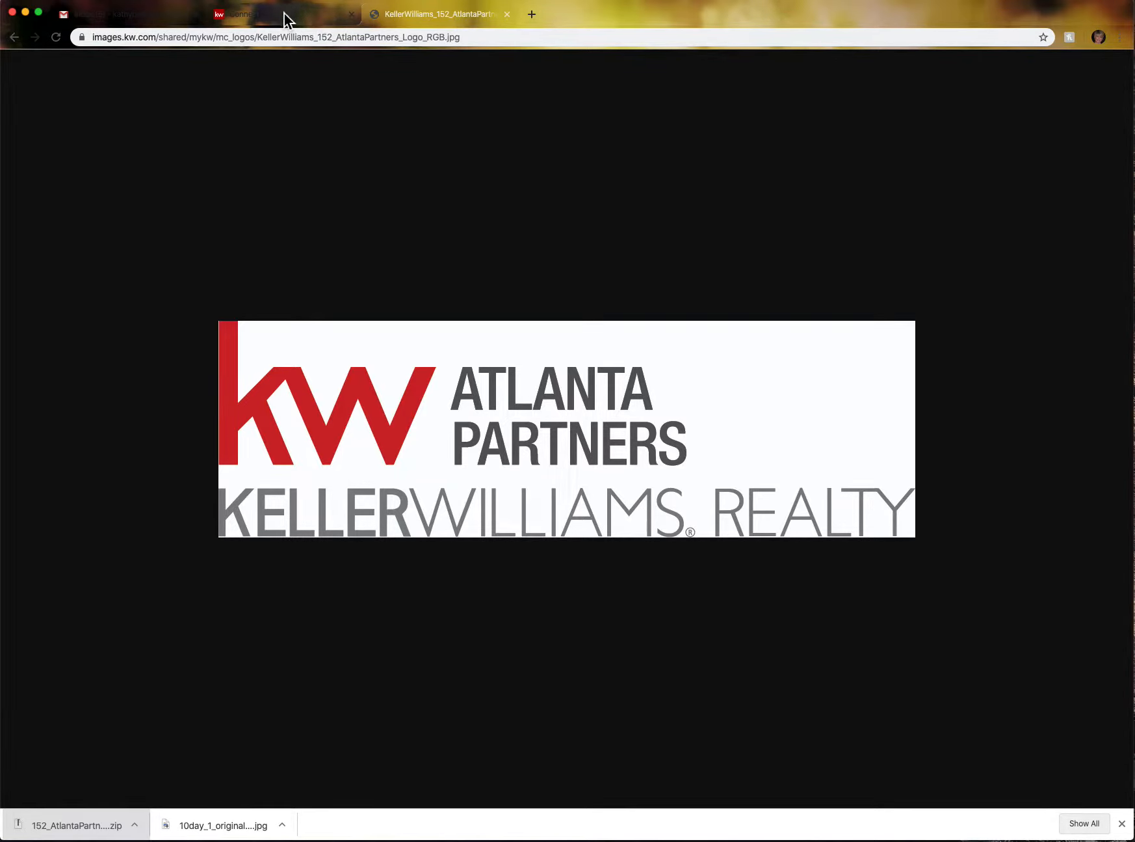
- Close the logo image and open the myMarket Center Intranet via mykw.kw.com in a new tab
{"action": "left_click", "coordinate": [507, 14]}
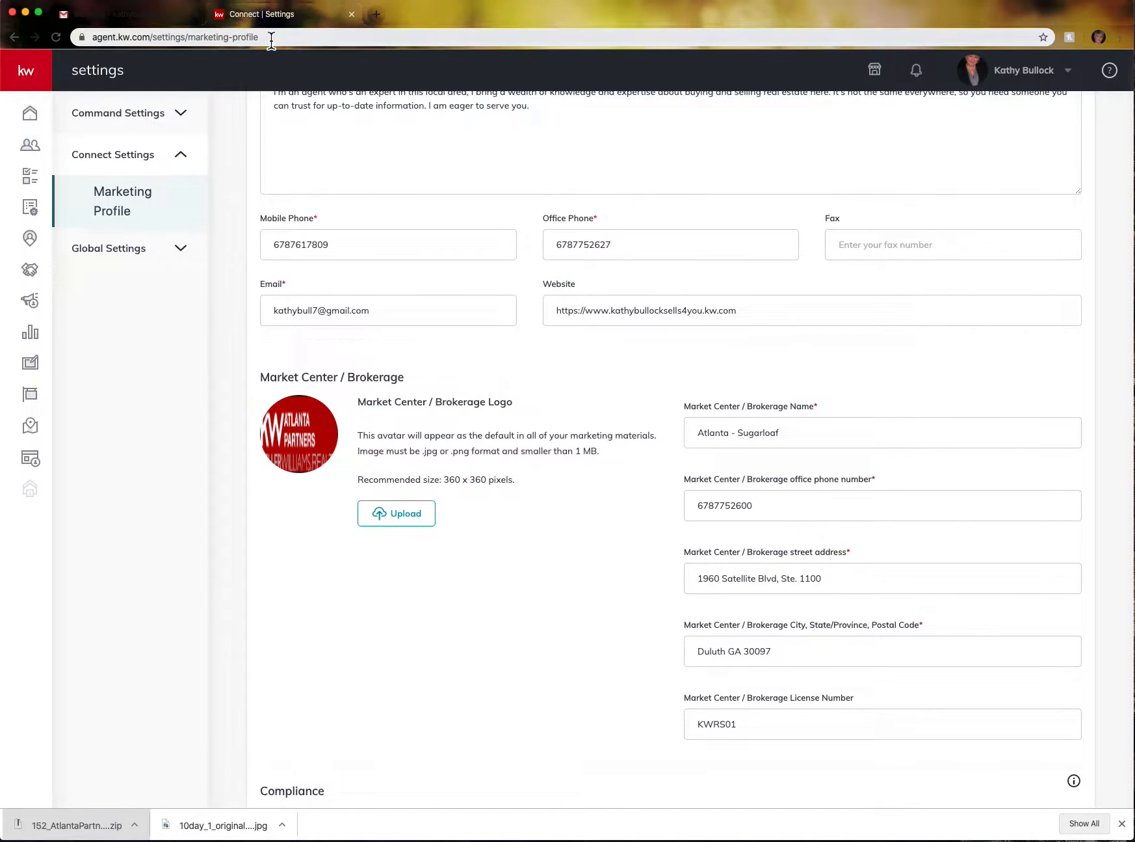
{"action": "left_click", "coordinate": [375, 15]}
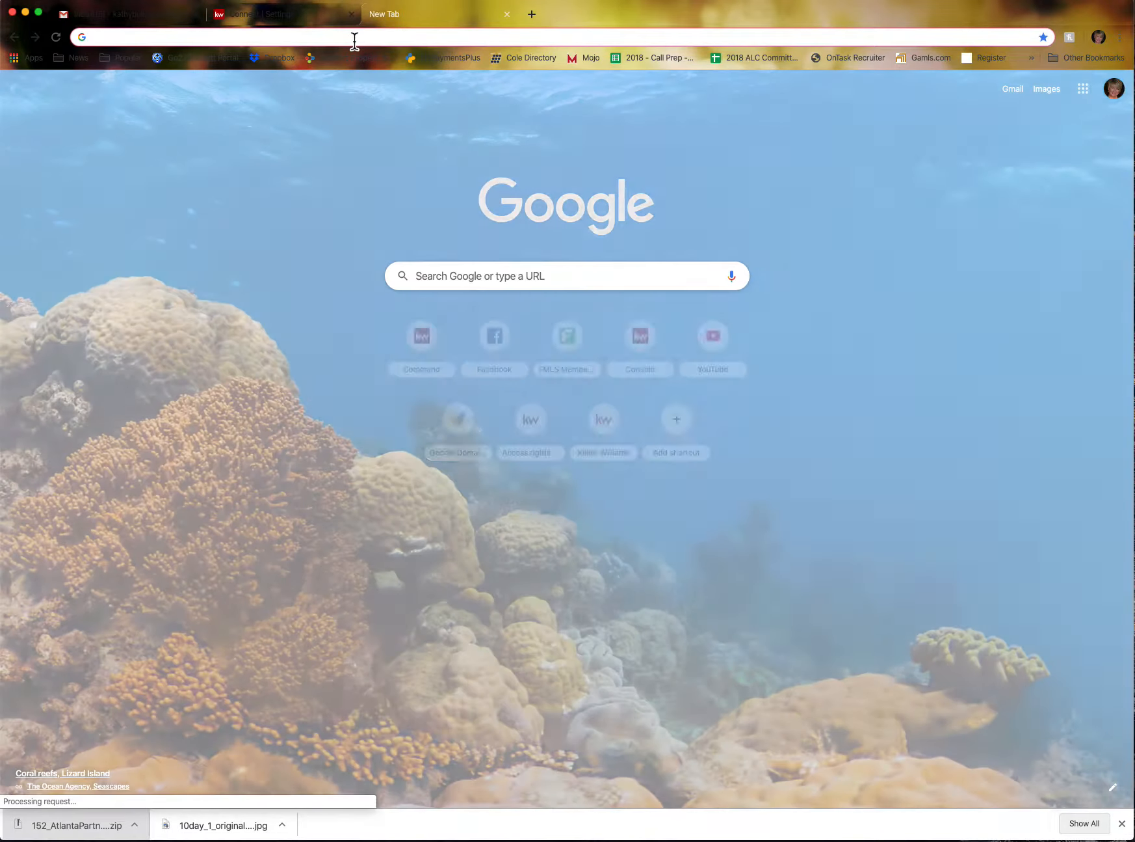
{"action": "type", "text": "myk"}
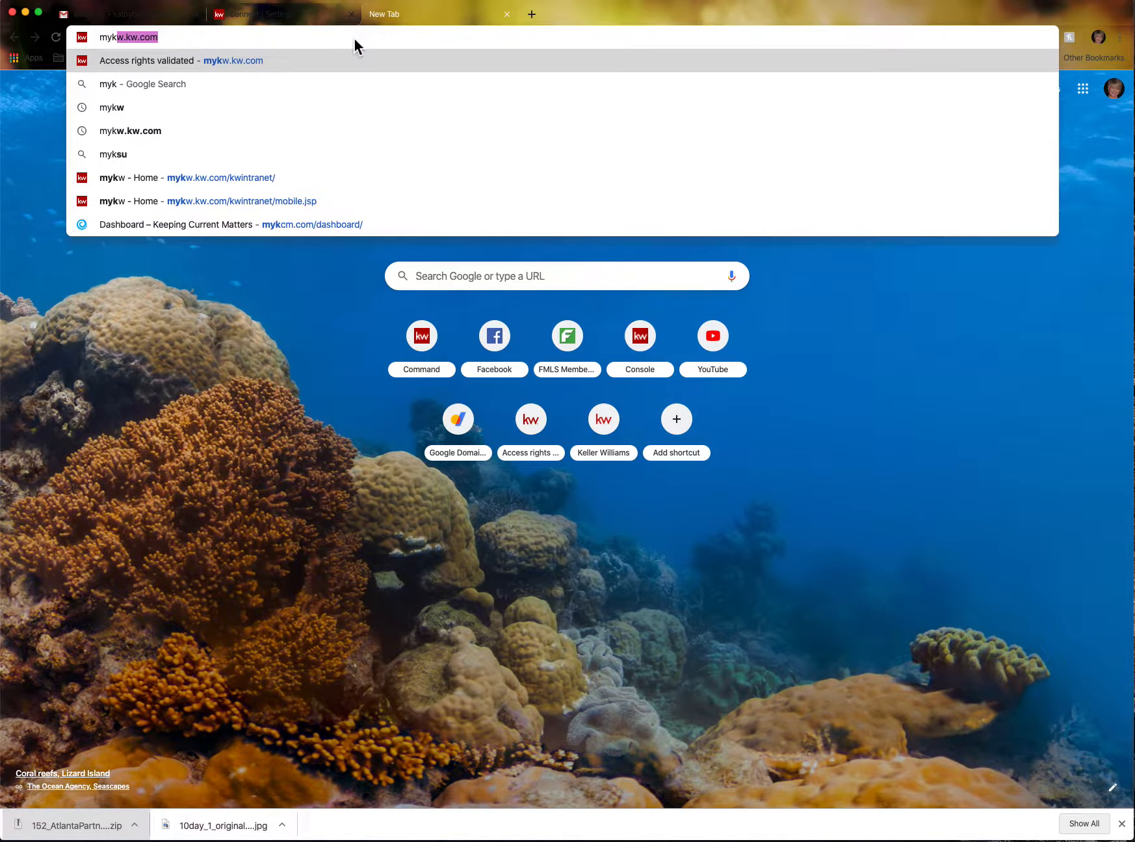
{"action": "type", "text": "w.kw.com"}
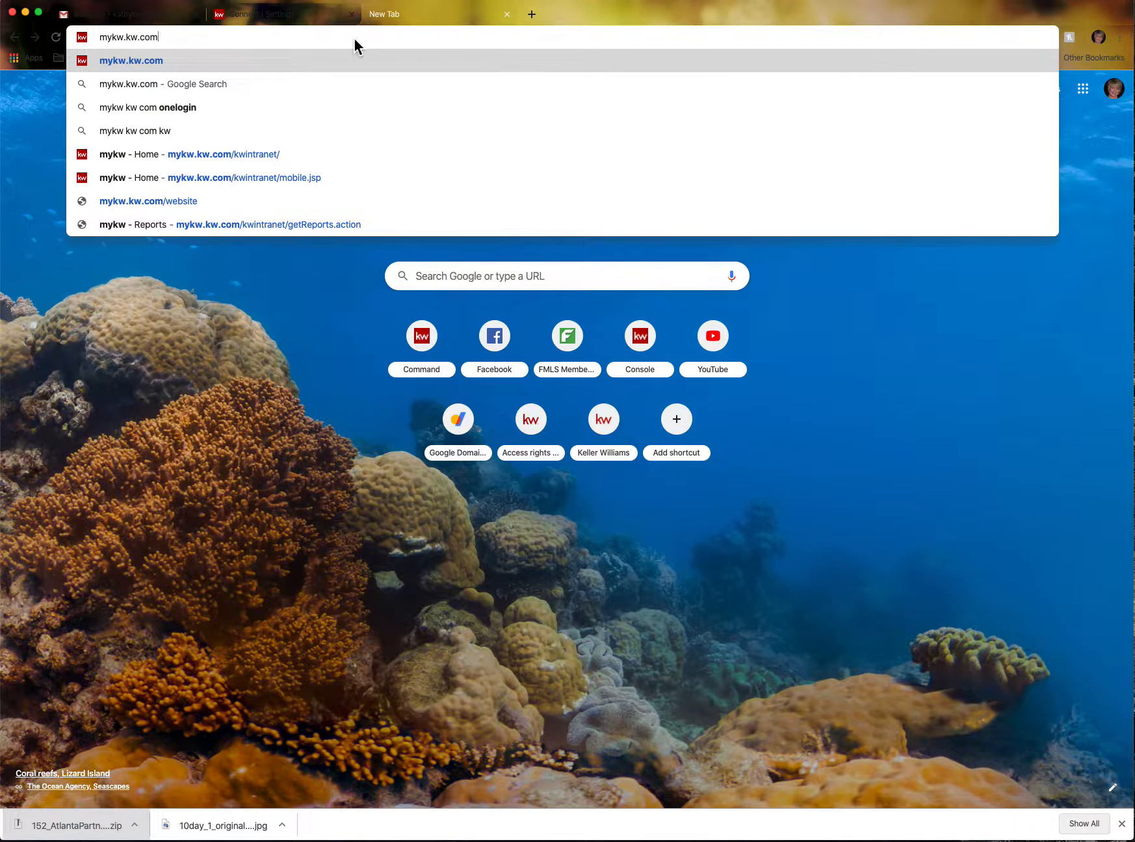
{"action": "key", "text": "Return"}
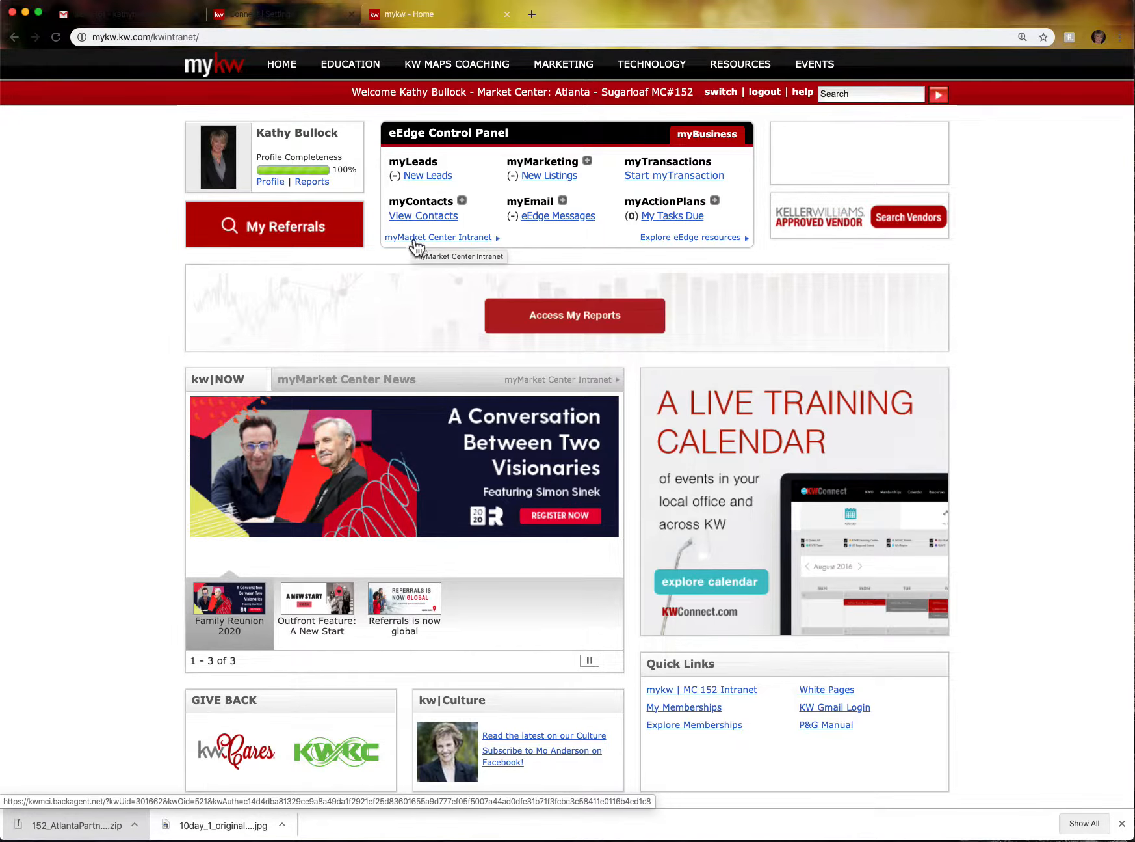
{"action": "left_click", "coordinate": [417, 238]}
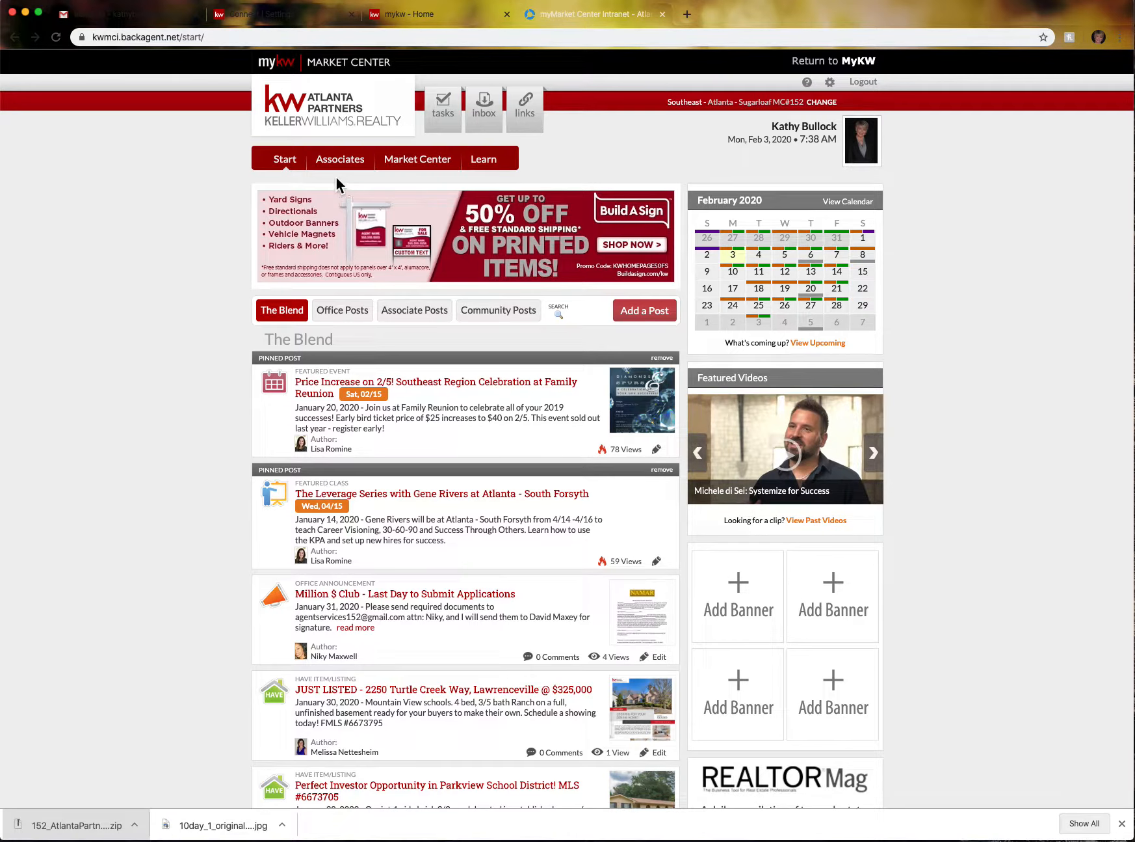
- Browse the LOGOS -KW Atlanta Partners folder in Market Center Documents, then return to Connect | Settings
{"action": "left_click", "coordinate": [437, 170]}
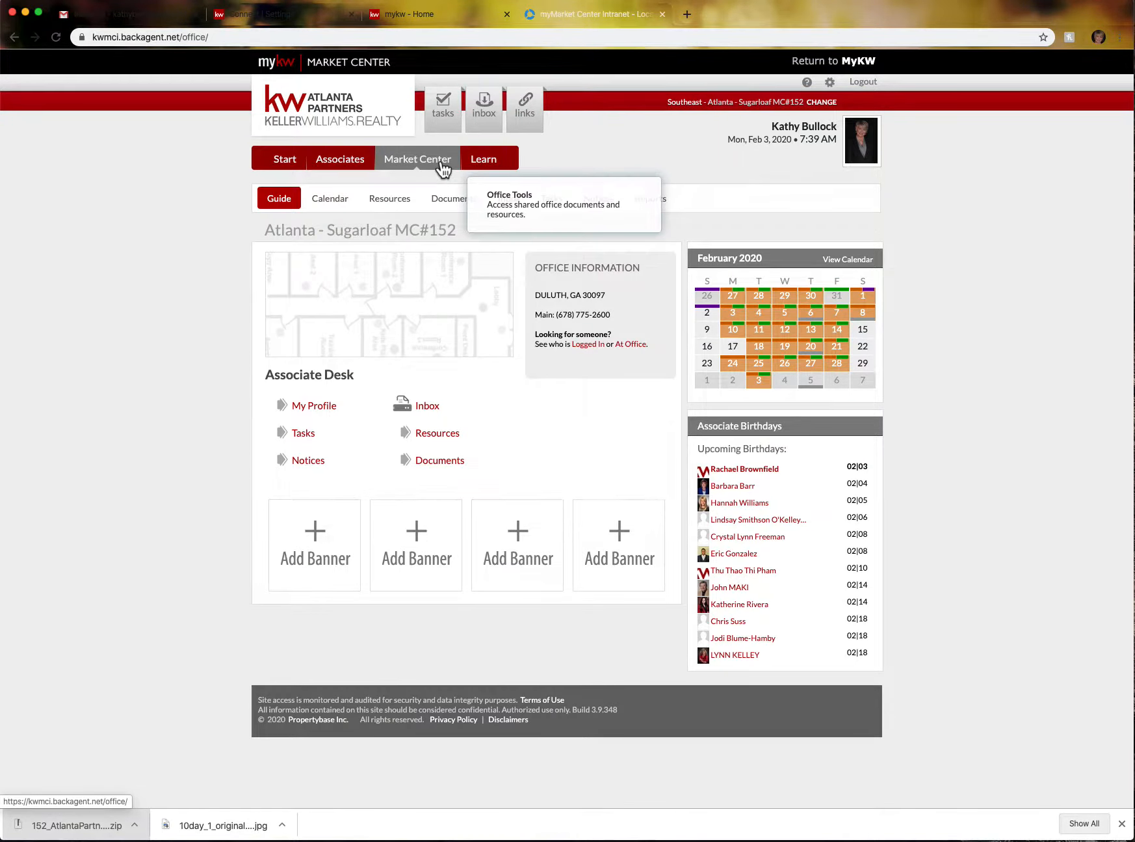
{"action": "left_click", "coordinate": [458, 203]}
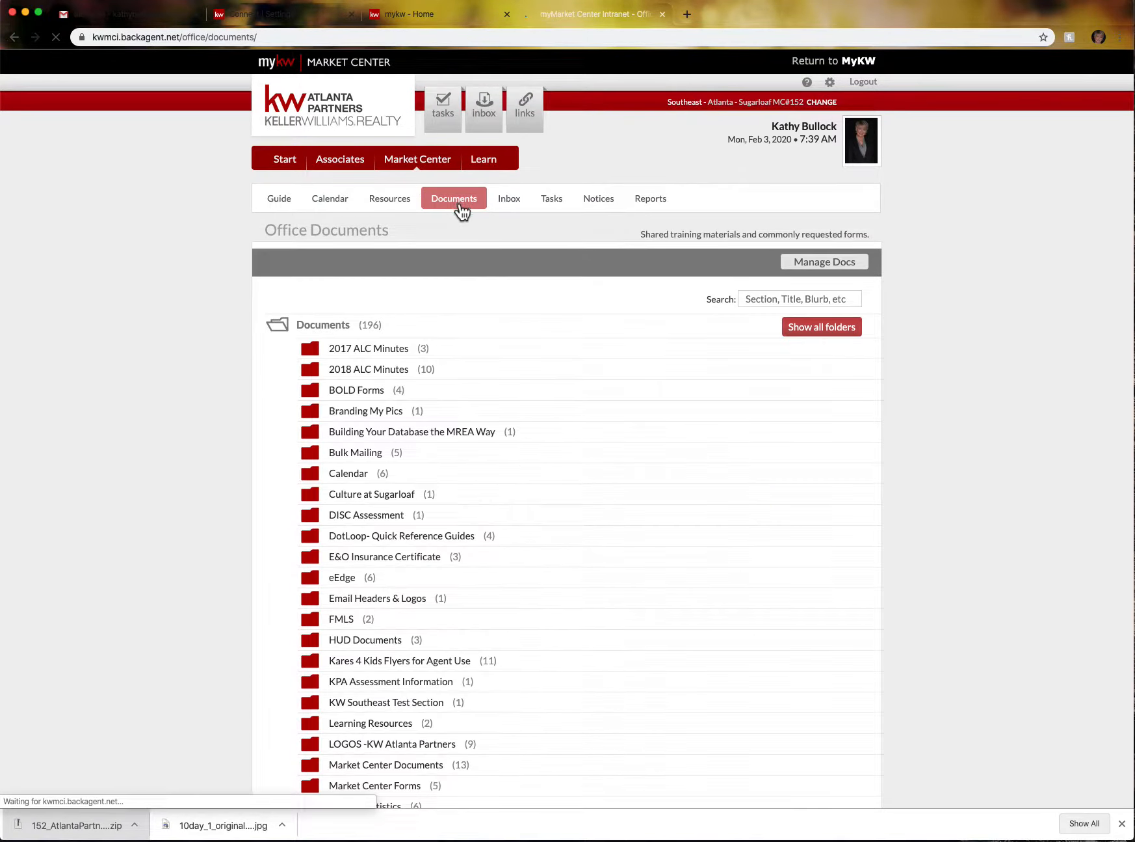
{"action": "scroll", "coordinate": [416, 516], "scroll_direction": "down", "scroll_amount": 1}
{"action": "scroll", "coordinate": [416, 516], "scroll_direction": "down", "scroll_amount": 5}
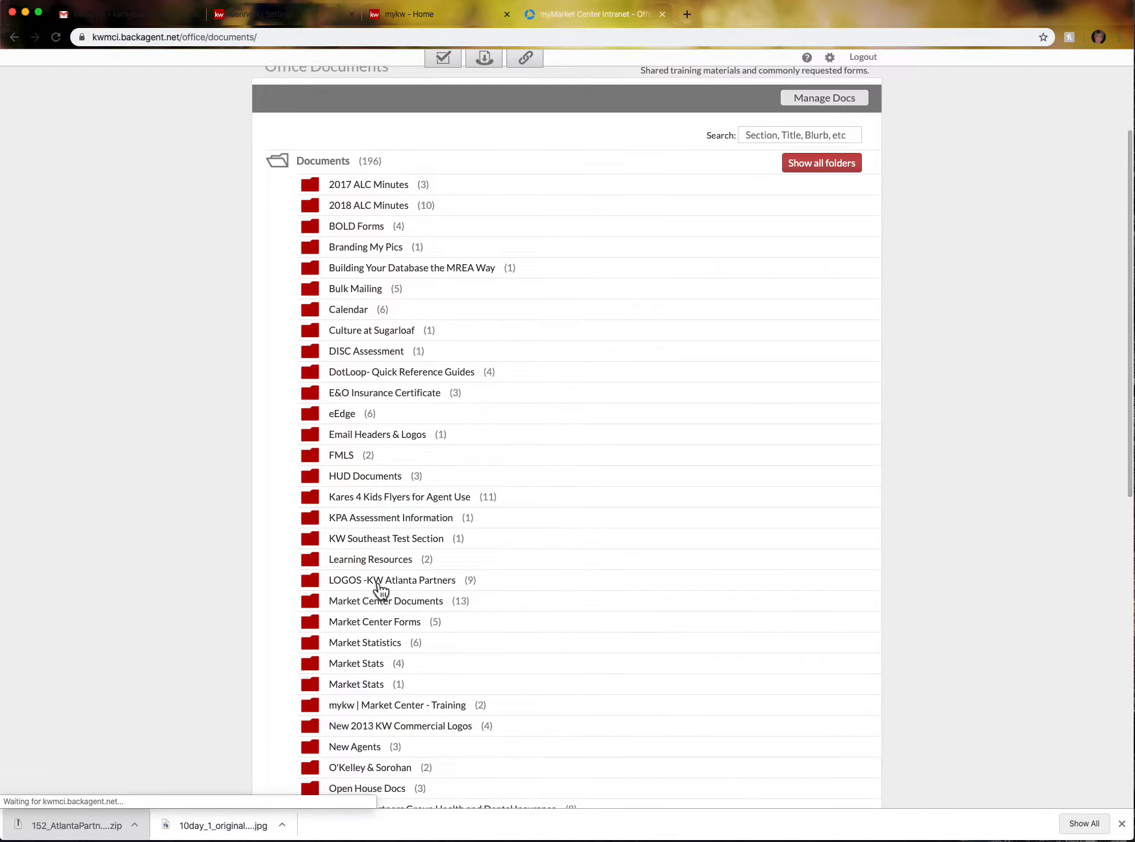
{"action": "left_click", "coordinate": [384, 582]}
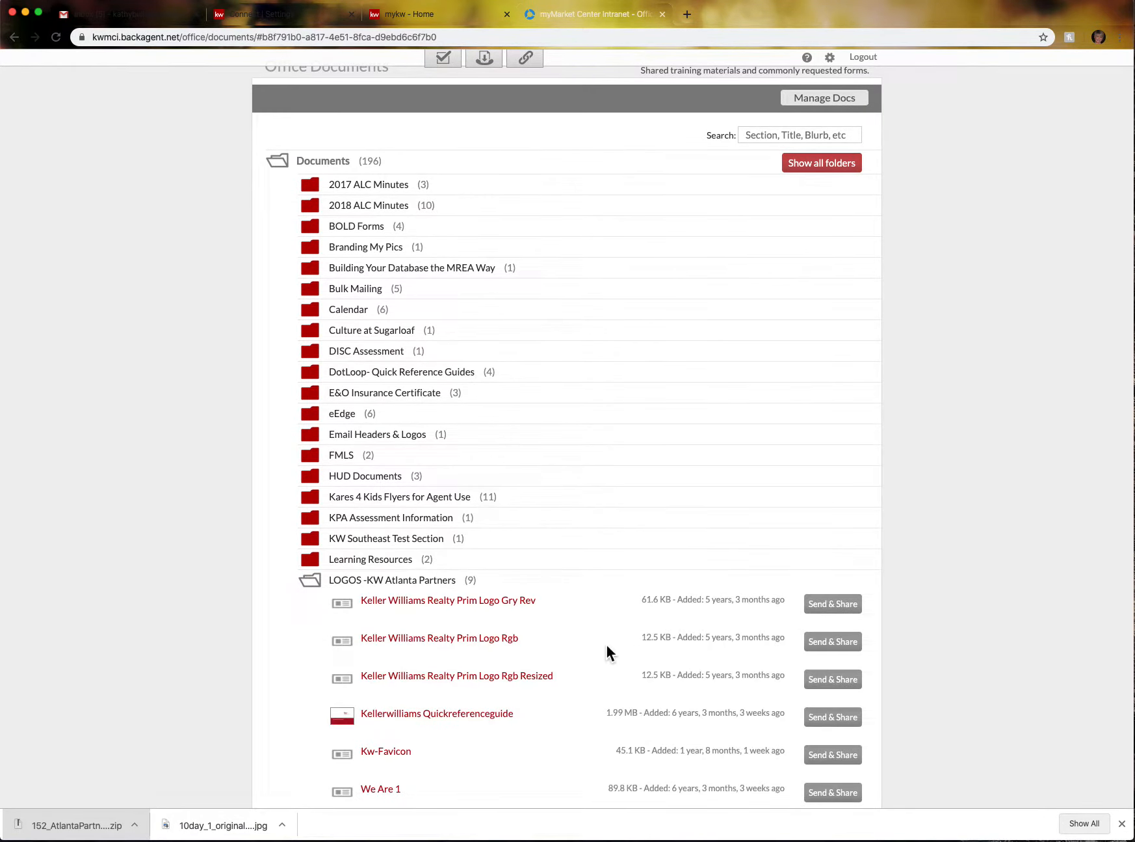
{"action": "scroll", "coordinate": [499, 646], "scroll_direction": "down", "scroll_amount": 1}
{"action": "scroll", "coordinate": [498, 646], "scroll_direction": "down", "scroll_amount": 8}
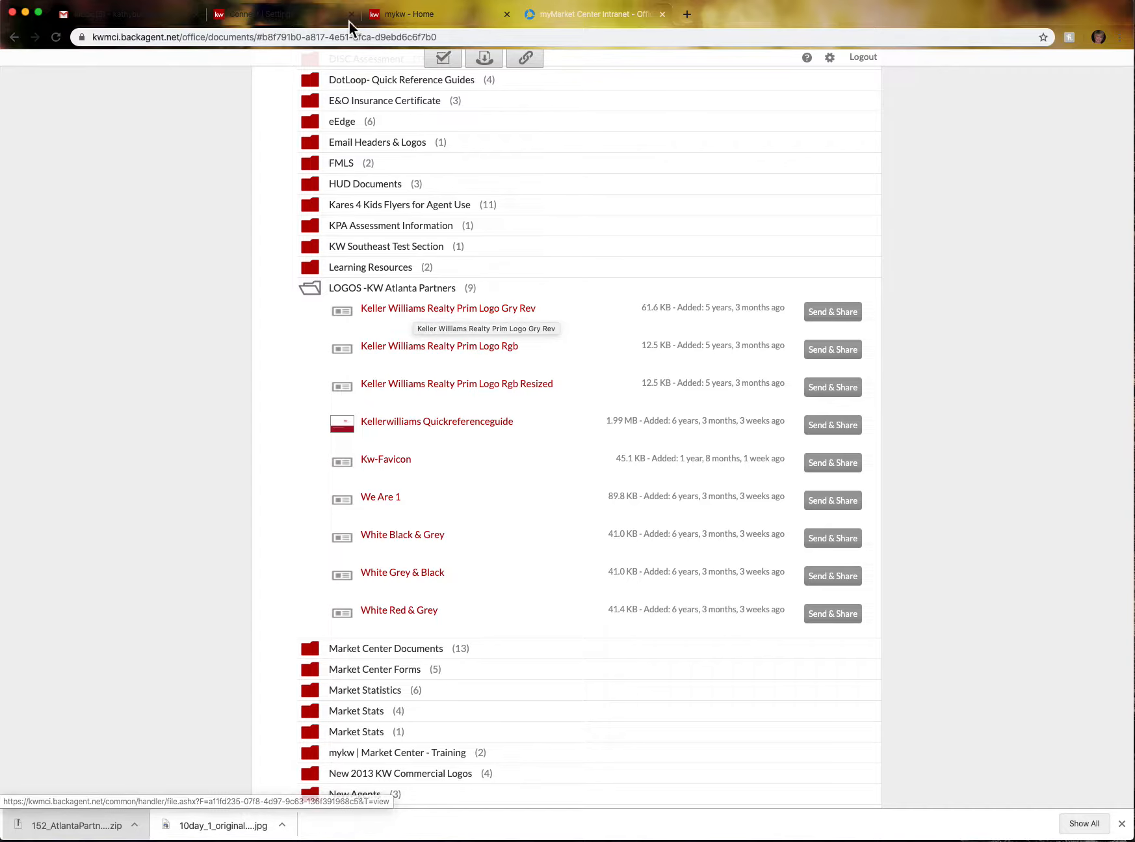
{"action": "left_click", "coordinate": [262, 20]}
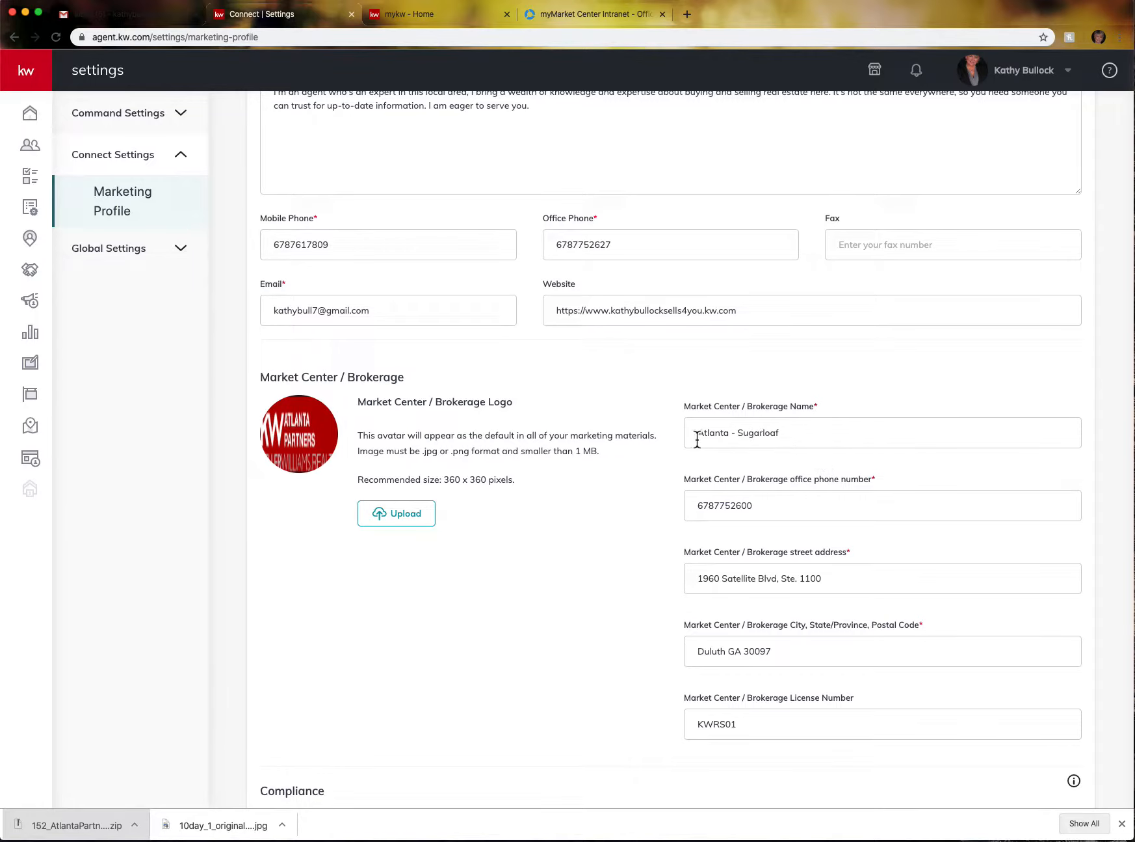
{"action": "scroll", "coordinate": [858, 445], "scroll_direction": "down", "scroll_amount": 3}
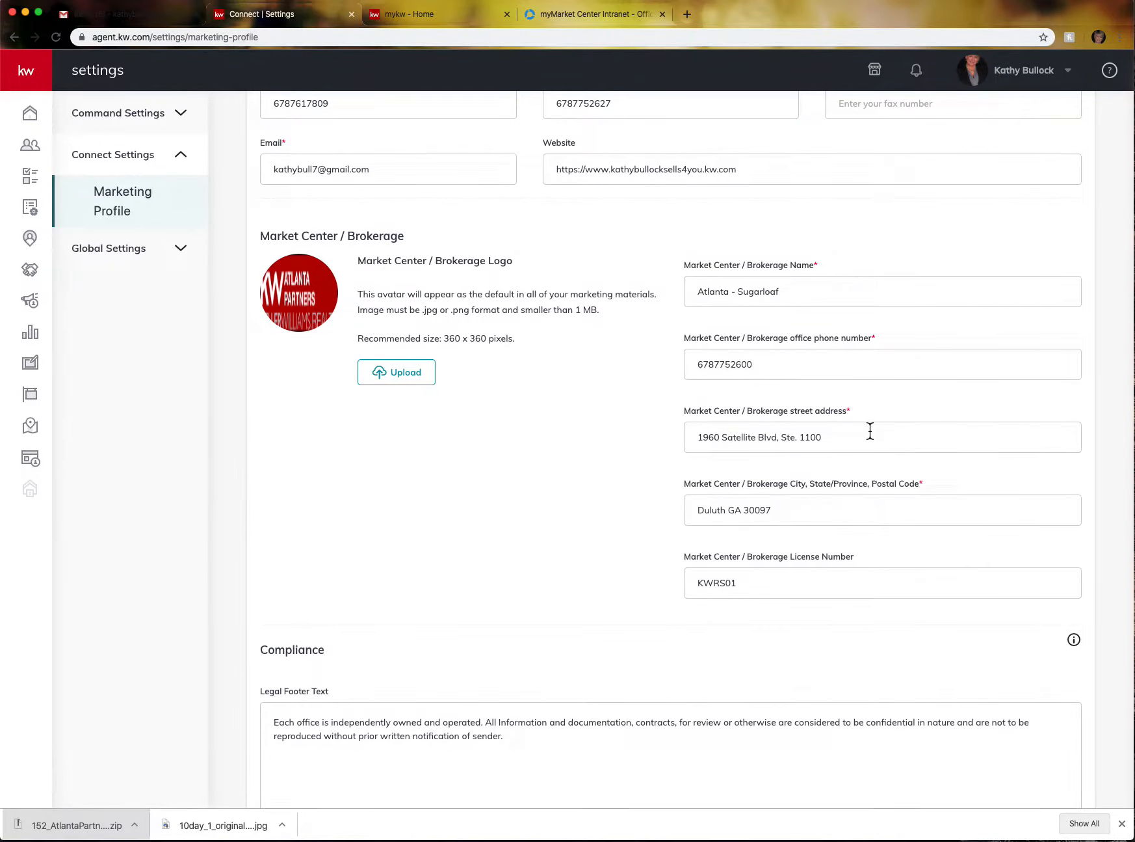
{"action": "scroll", "coordinate": [870, 430], "scroll_direction": "down", "scroll_amount": 4}
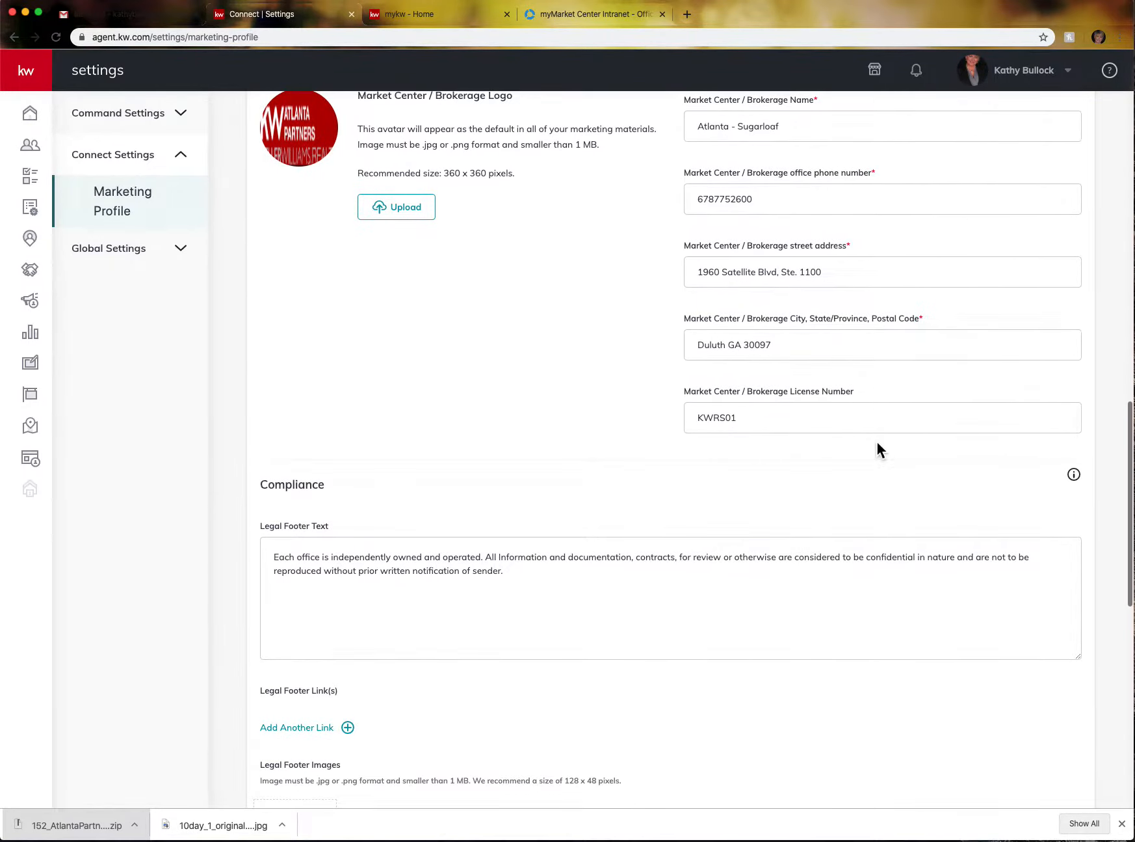
{"action": "scroll", "coordinate": [875, 449], "scroll_direction": "down", "scroll_amount": 3}
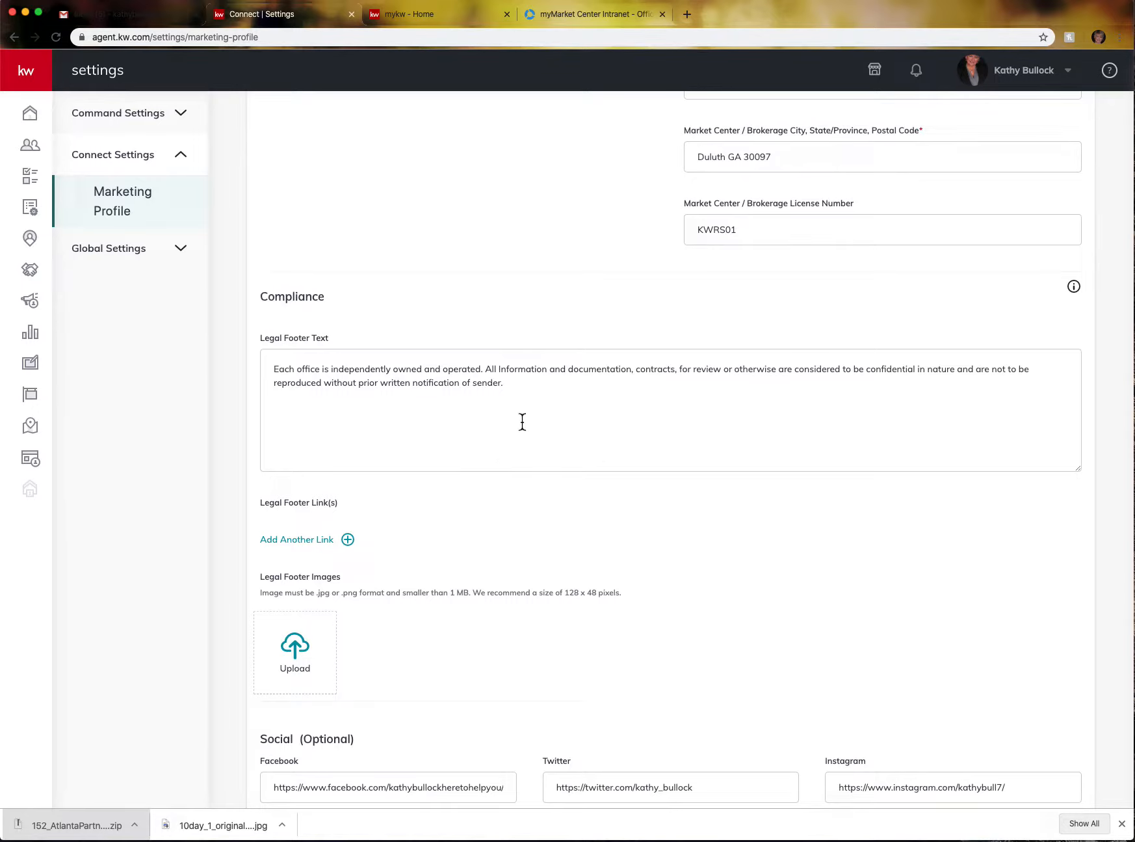
{"action": "scroll", "coordinate": [537, 479], "scroll_direction": "down", "scroll_amount": 5}
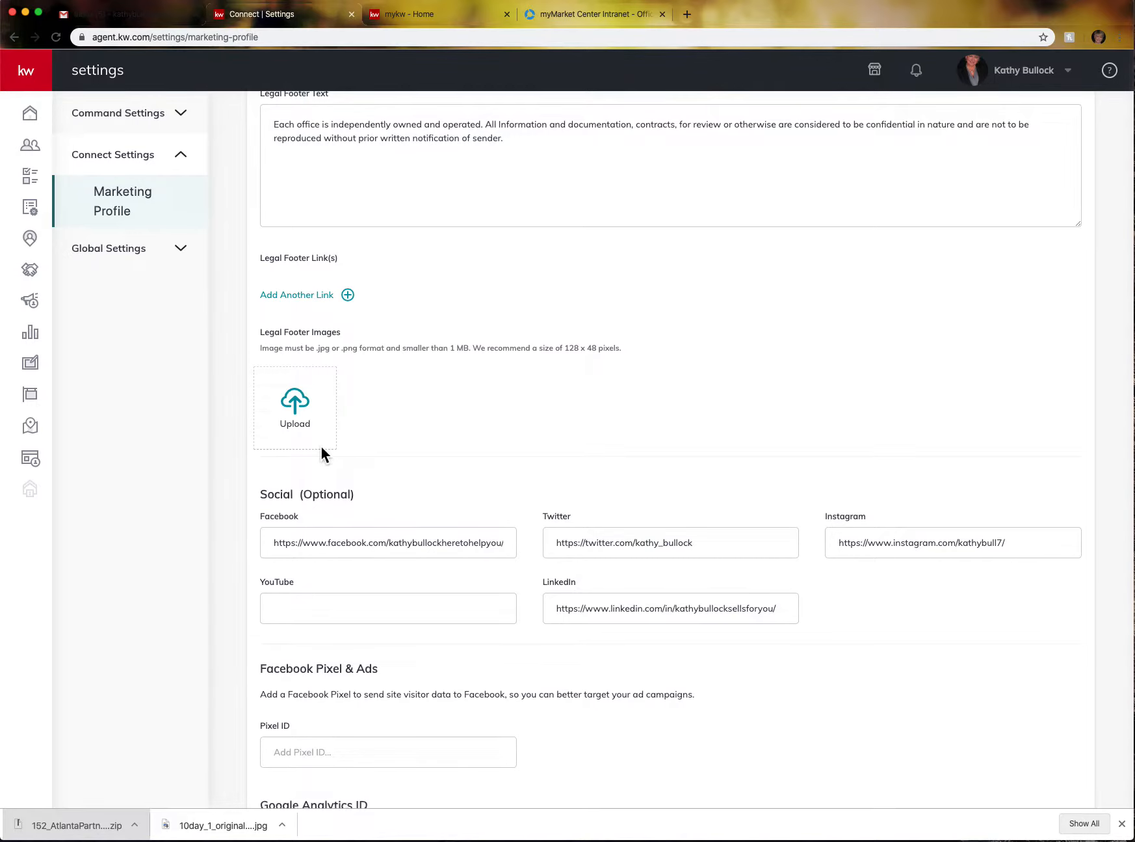
{"action": "scroll", "coordinate": [320, 443], "scroll_direction": "down", "scroll_amount": 5}
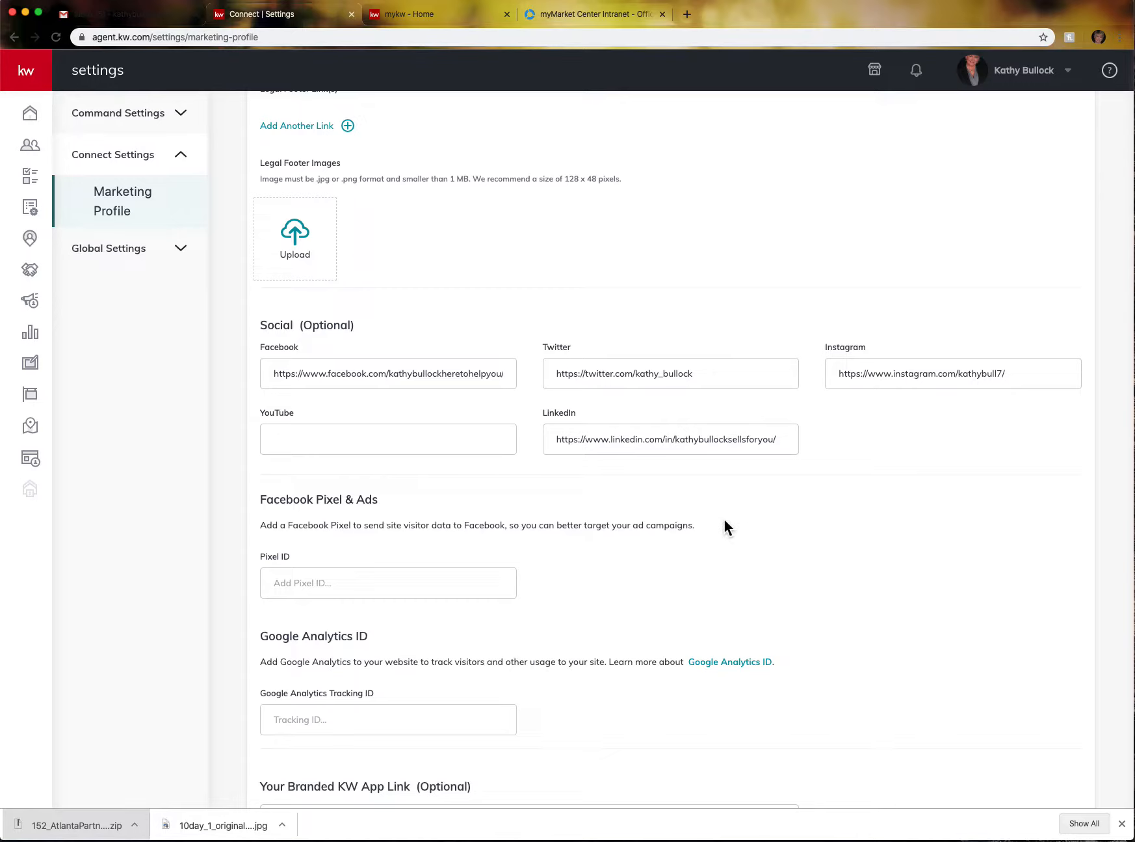
{"action": "scroll", "coordinate": [686, 502], "scroll_direction": "down", "scroll_amount": 1}
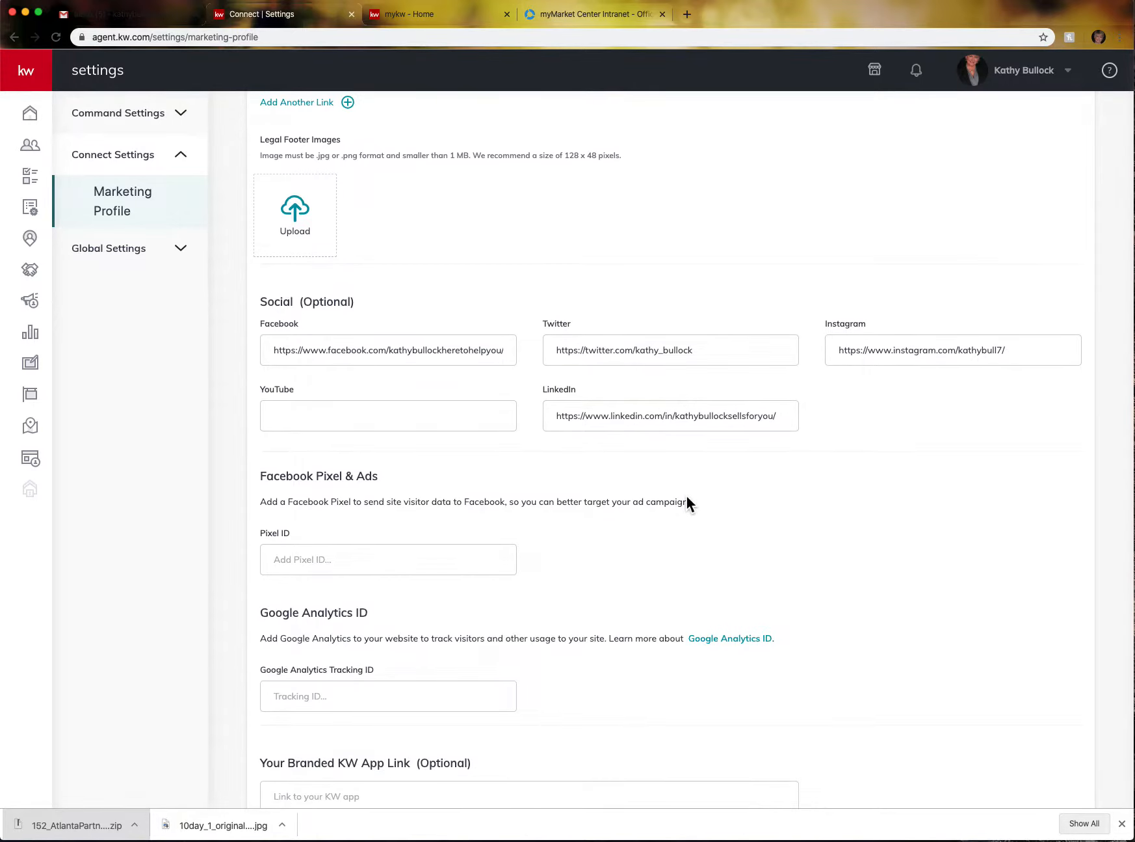
{"action": "scroll", "coordinate": [688, 498], "scroll_direction": "down", "scroll_amount": 5}
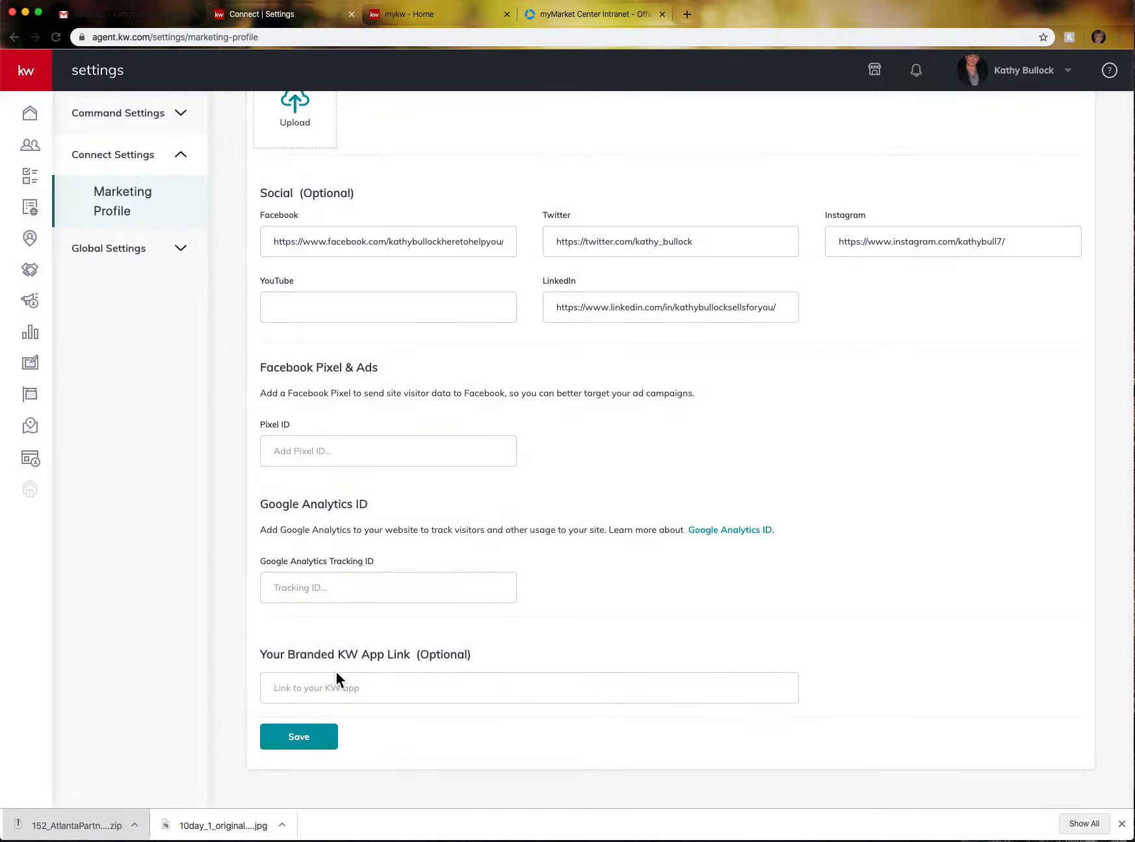
{"action": "left_click", "coordinate": [285, 688]}
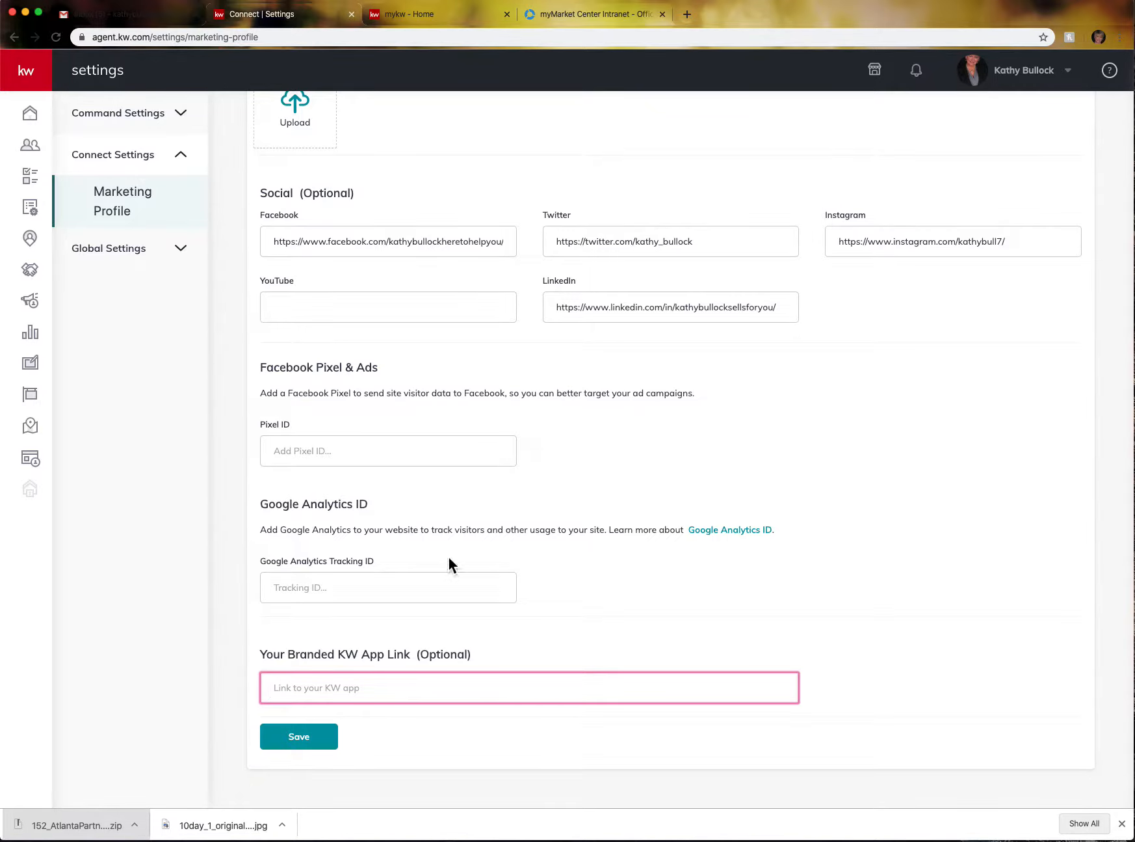
- Save the Marketing Profile, dismiss the confirmation, and start the Marketing Profile Kelle Guide
{"action": "left_click", "coordinate": [315, 740]}
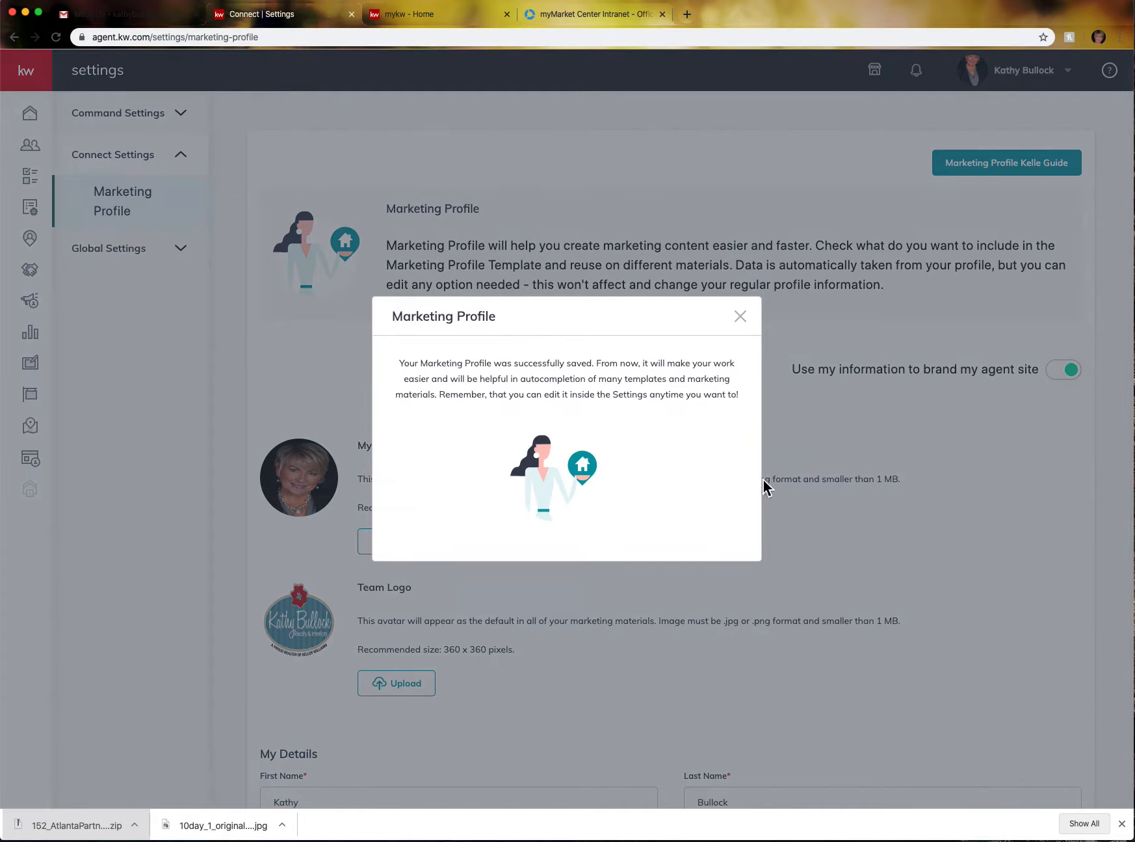
{"action": "left_click", "coordinate": [740, 316]}
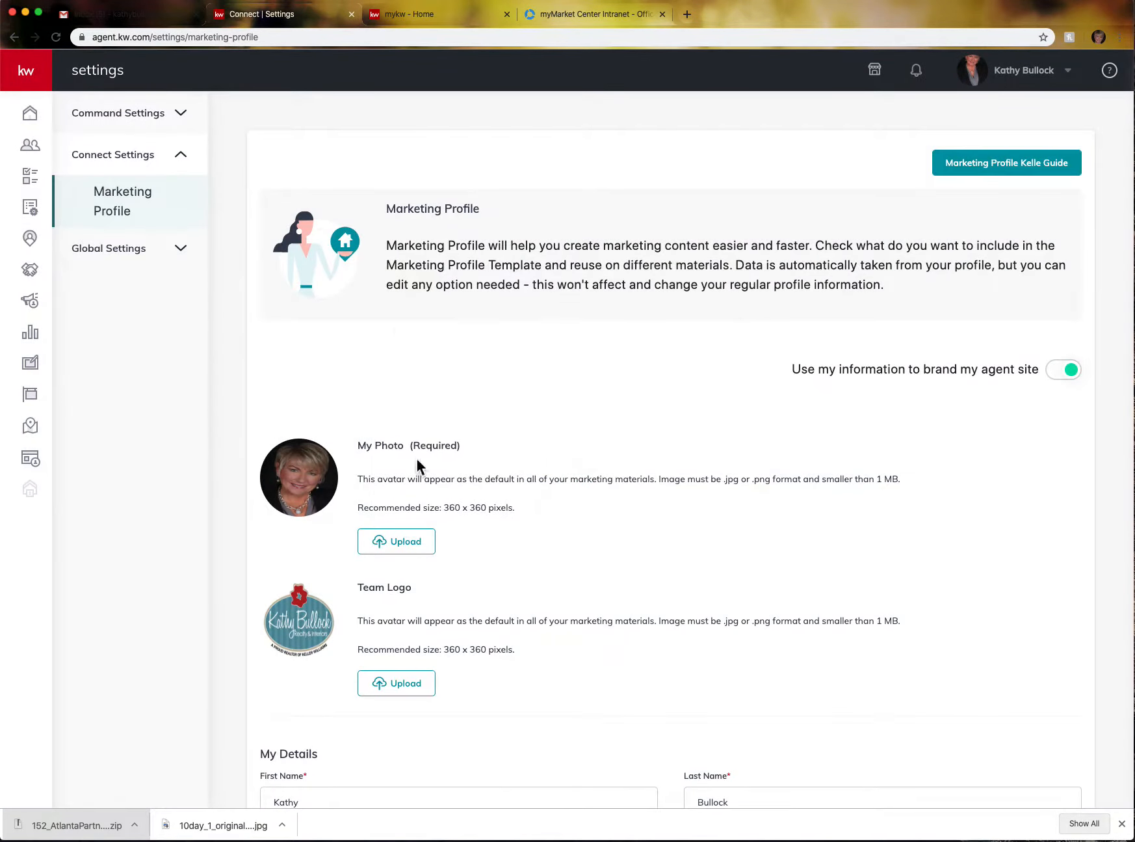
{"action": "left_click", "coordinate": [1026, 171]}
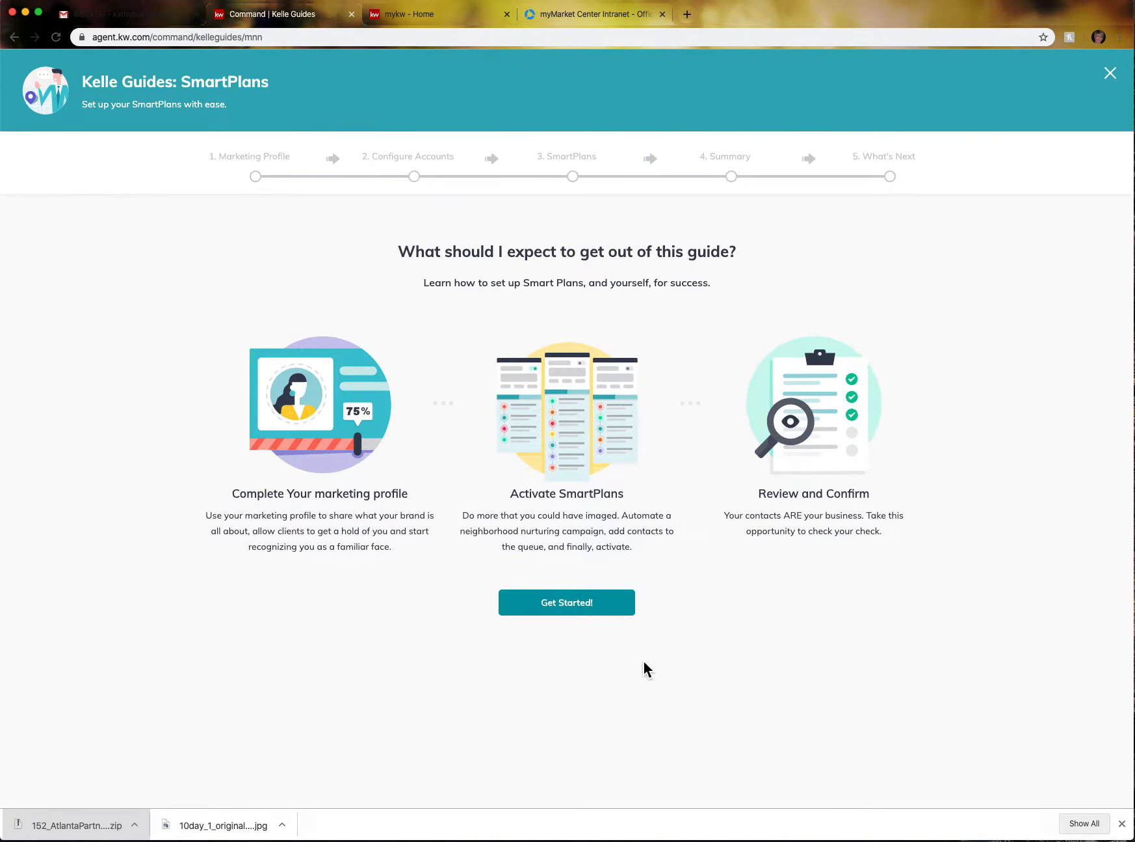
{"action": "left_click", "coordinate": [572, 615]}
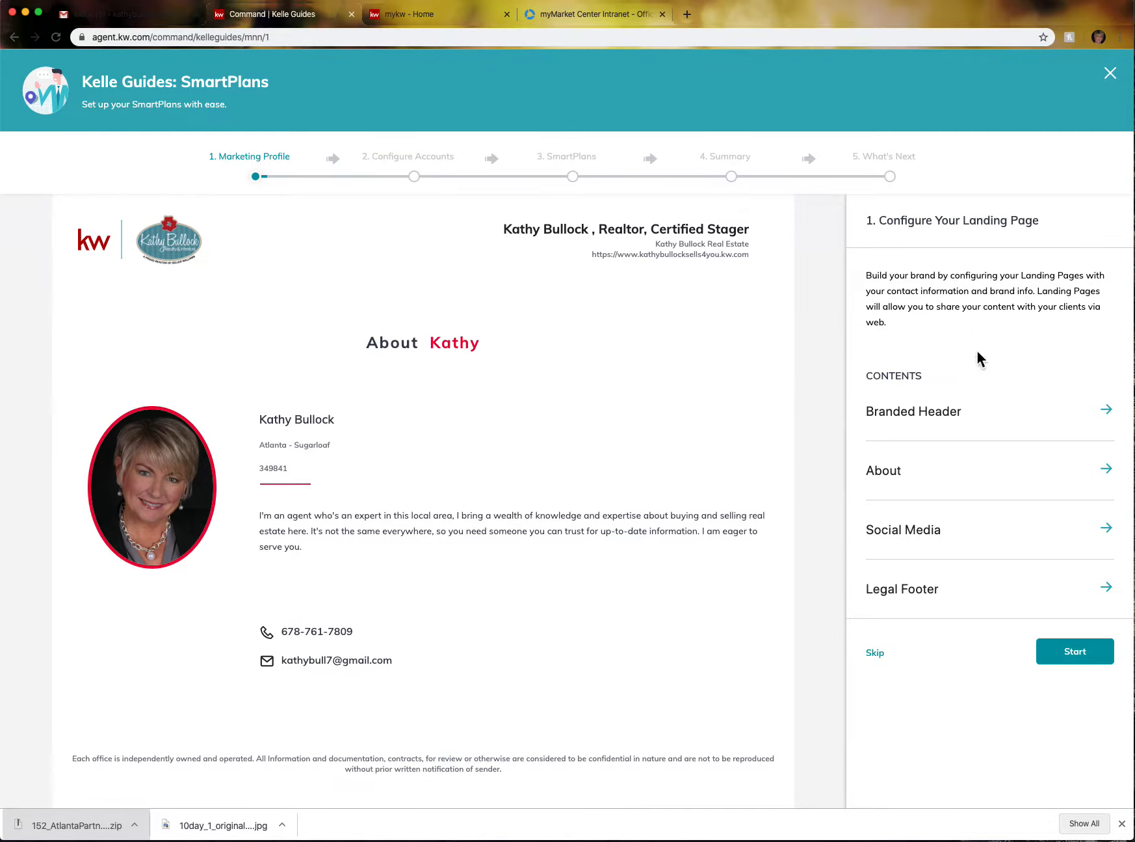
- Step through the Branded Header and About sections of the guide to Social Media
{"action": "left_click", "coordinate": [1116, 415]}
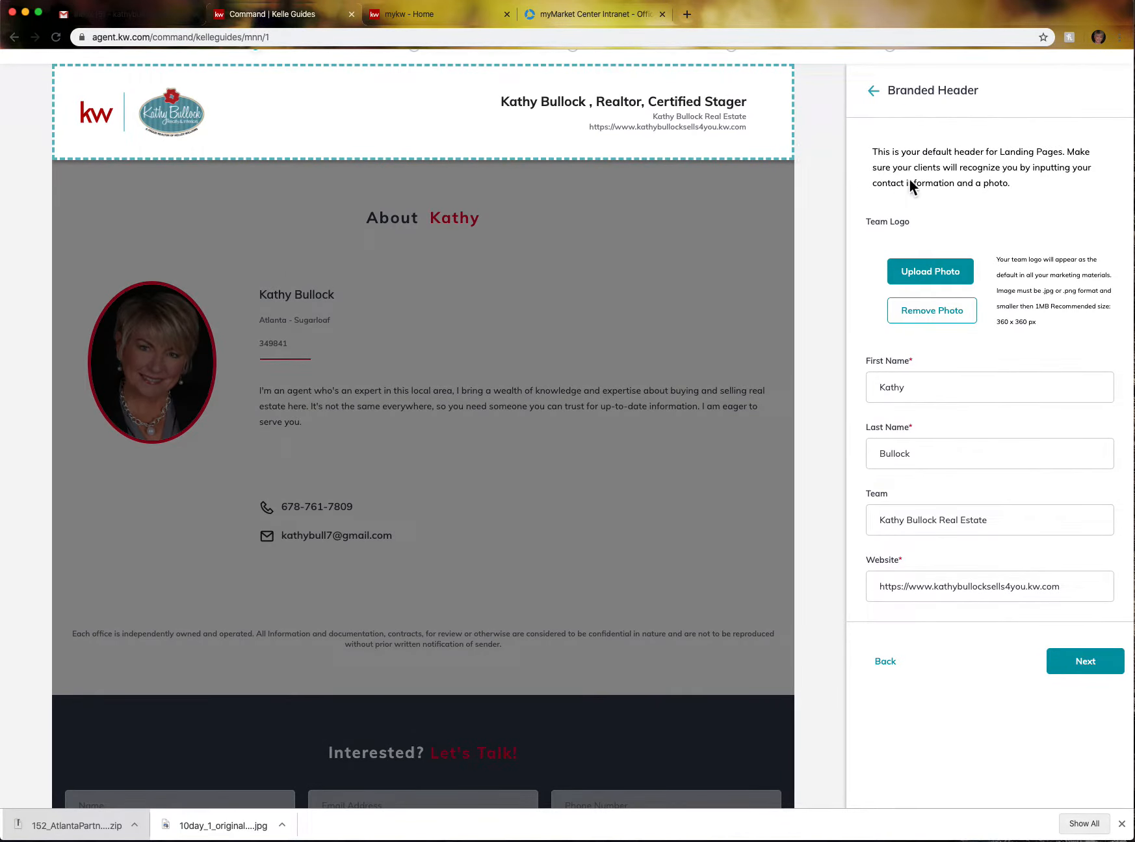
{"action": "left_click", "coordinate": [1085, 653]}
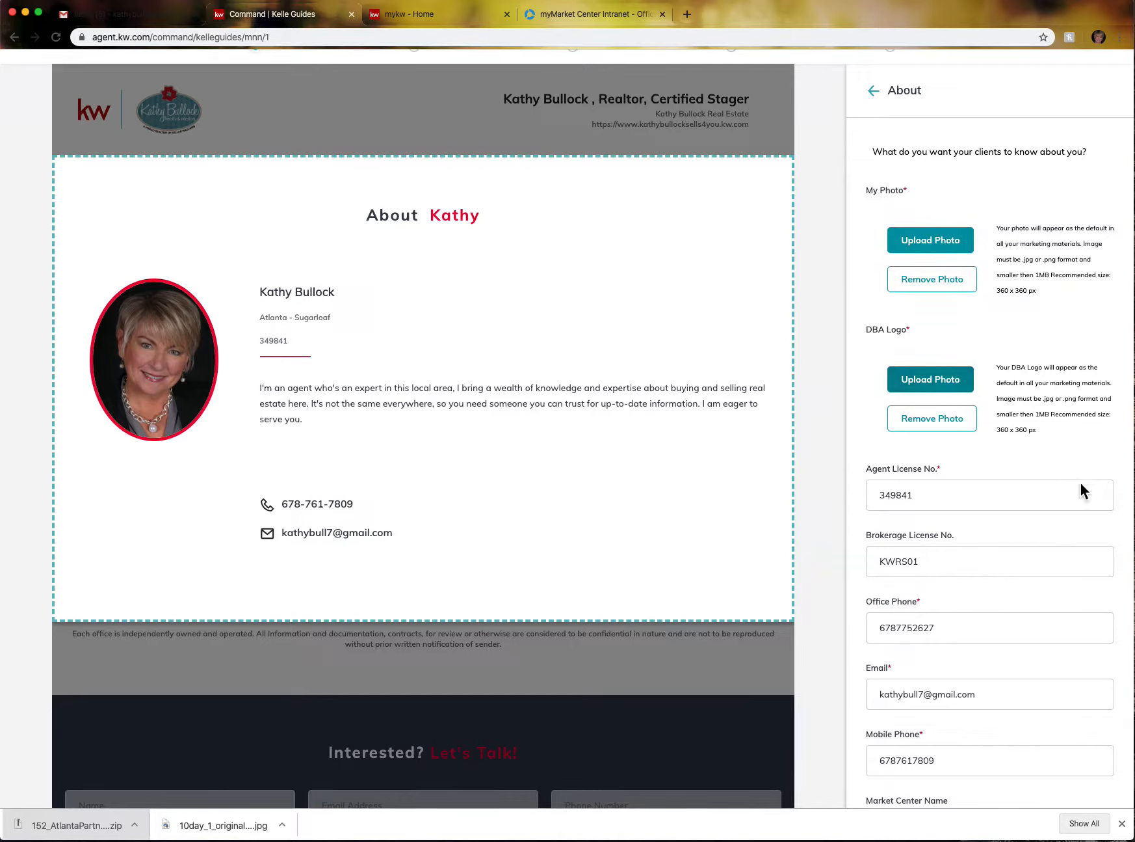
{"action": "scroll", "coordinate": [1040, 538], "scroll_direction": "down", "scroll_amount": 5}
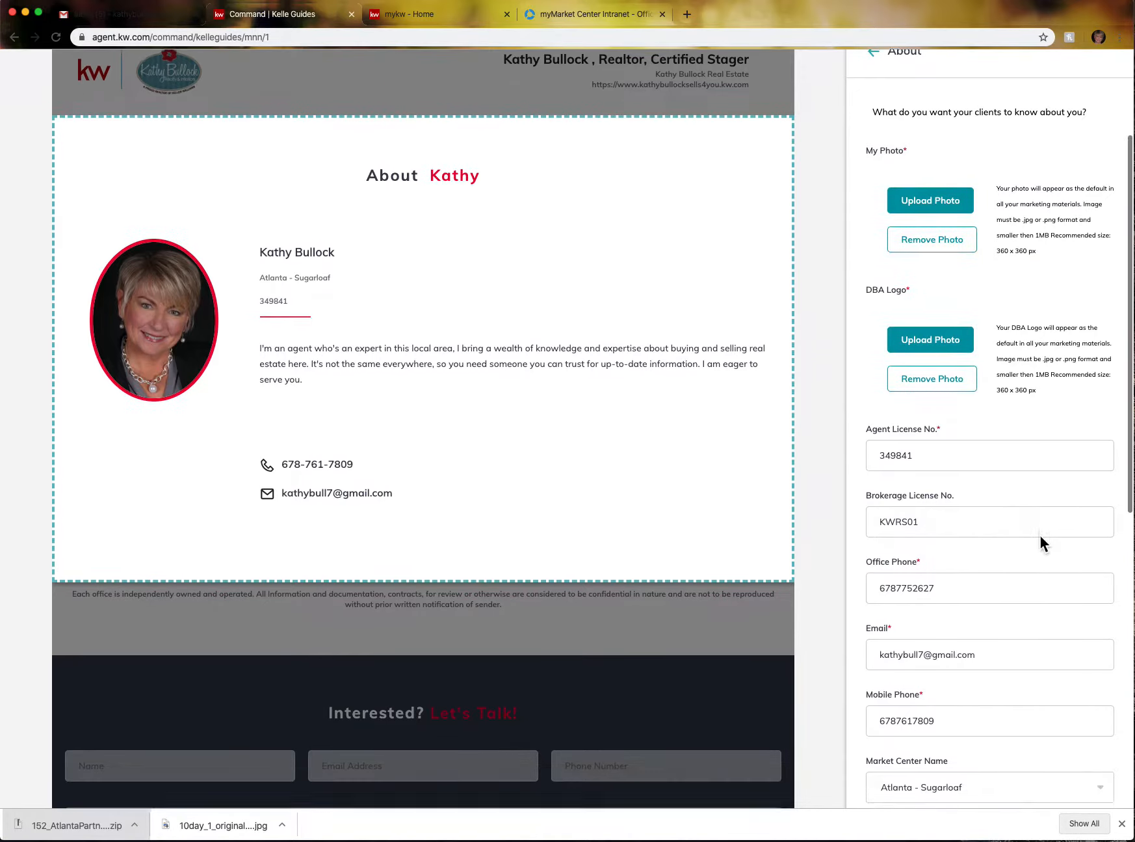
{"action": "scroll", "coordinate": [1040, 532], "scroll_direction": "down", "scroll_amount": 3}
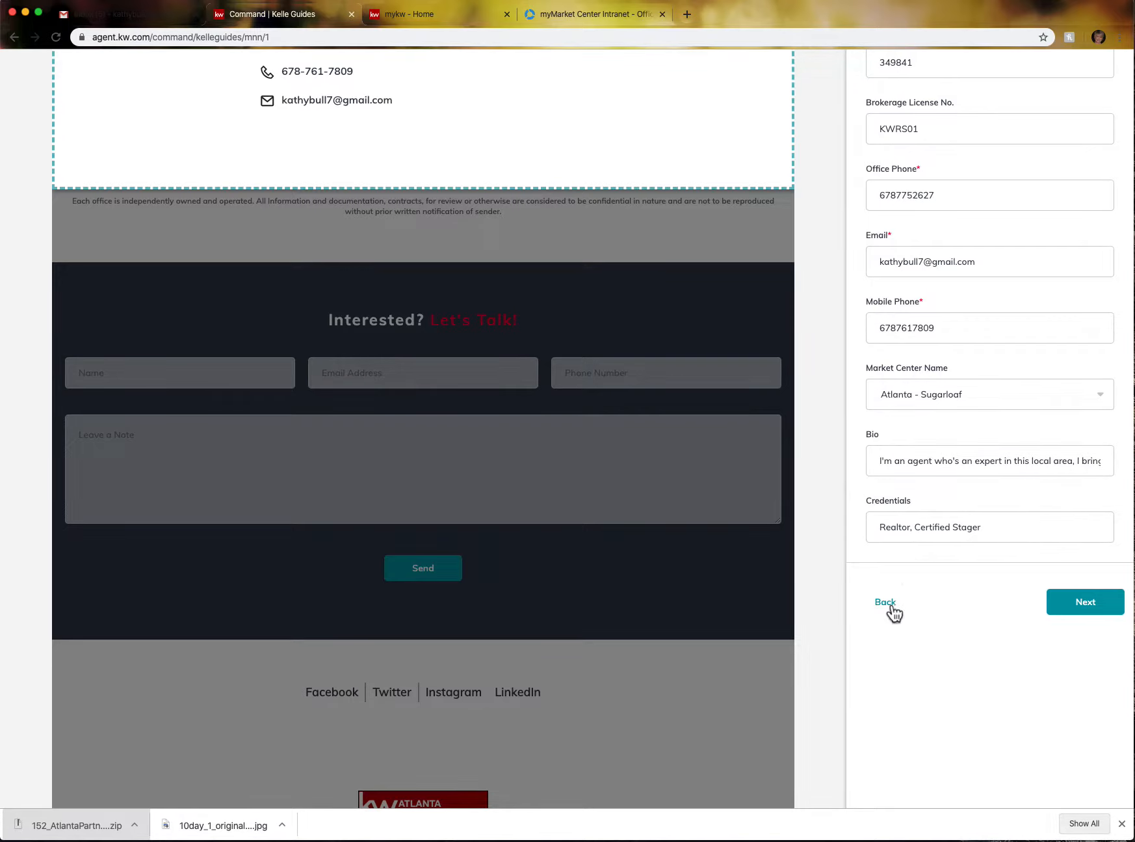
{"action": "left_click", "coordinate": [1105, 614]}
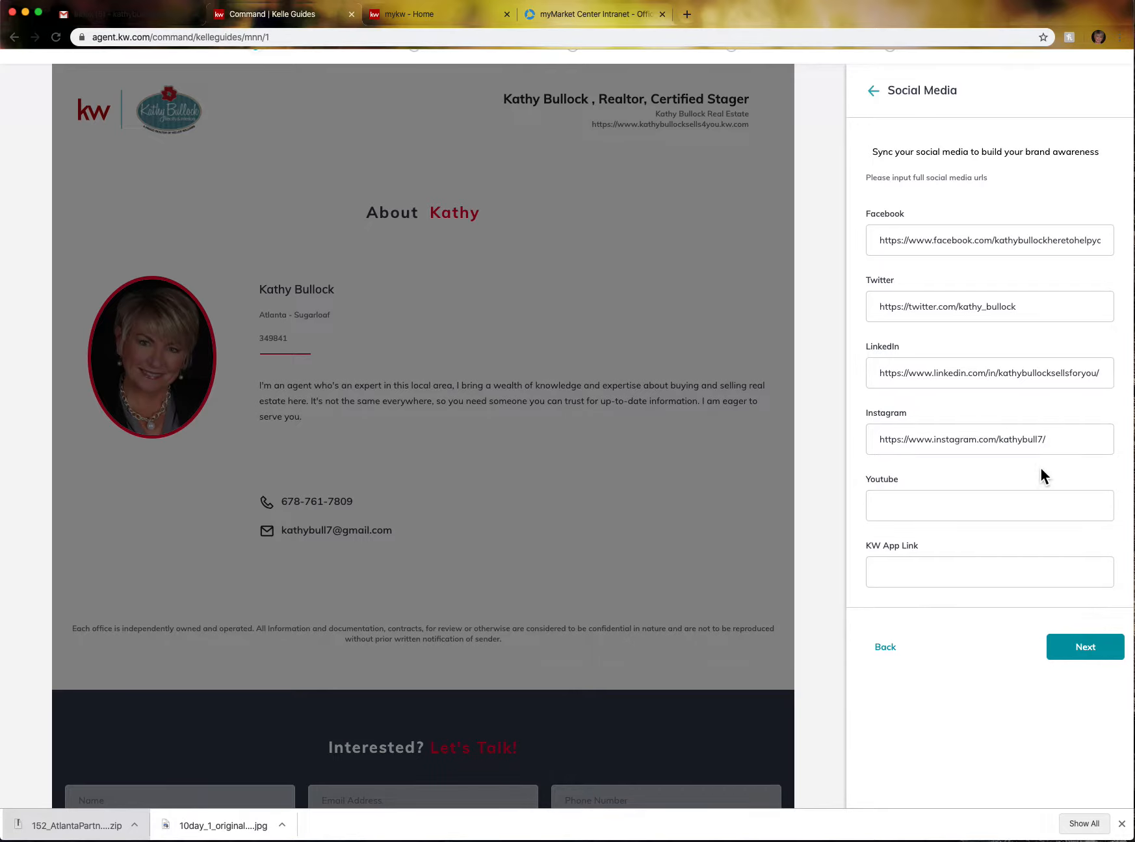
- Pass the Social Media and Legal Footer panels to reach Configure Accounts
{"action": "scroll", "coordinate": [1042, 475], "scroll_direction": "down", "scroll_amount": 10}
{"action": "scroll", "coordinate": [1019, 357], "scroll_direction": "up", "scroll_amount": 8}
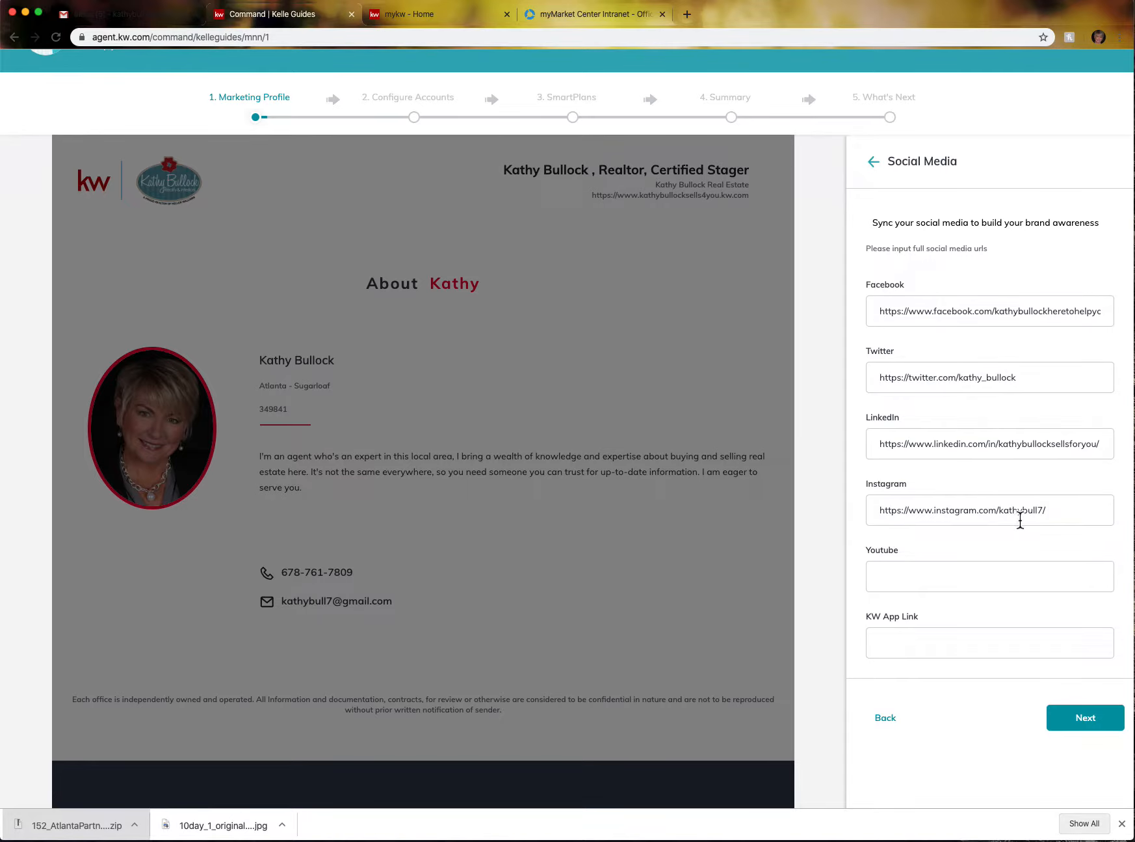
{"action": "left_click", "coordinate": [1096, 722]}
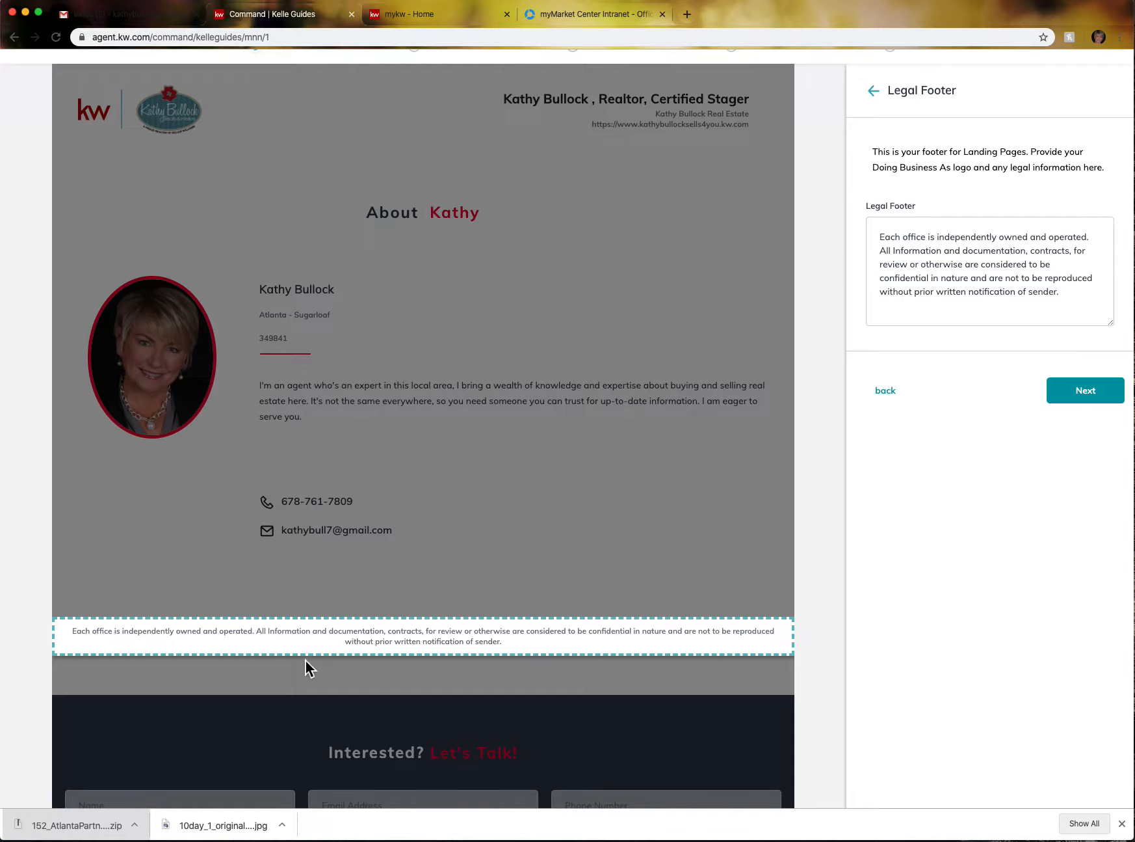
{"action": "mouse_move", "coordinate": [883, 212]}
{"action": "left_click", "coordinate": [1087, 398]}
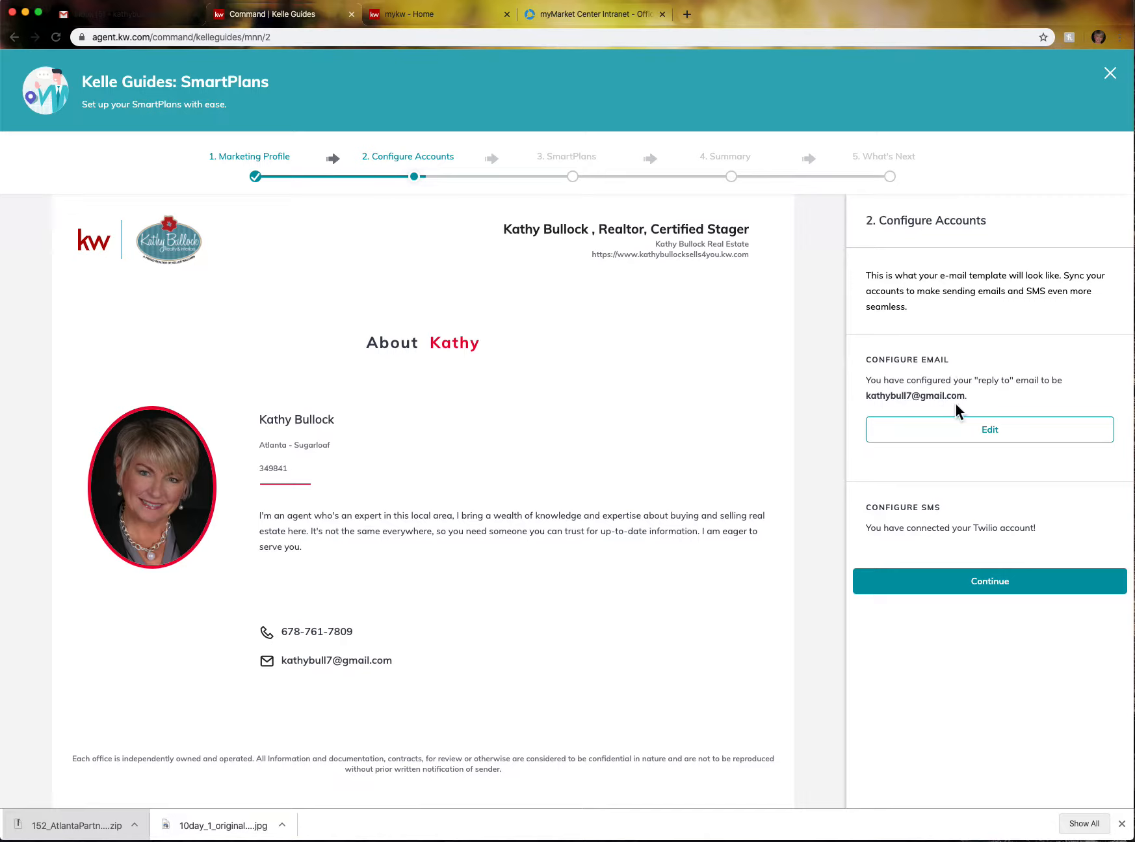
- Replace the Reply-To email with the agent's kw.com address, save it, and continue to SmartPlans
{"action": "left_click", "coordinate": [1001, 435]}
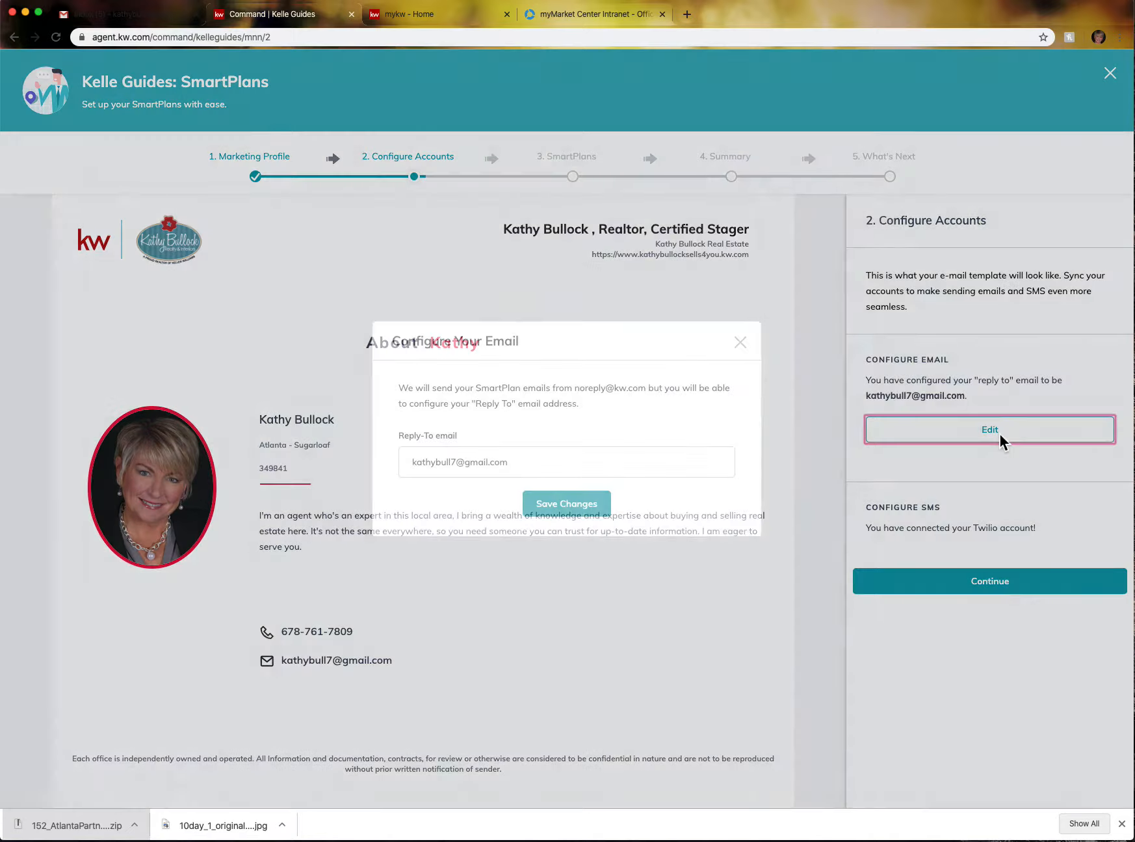
{"action": "left_click", "coordinate": [526, 468]}
{"action": "triple_click", "coordinate": [526, 468]}
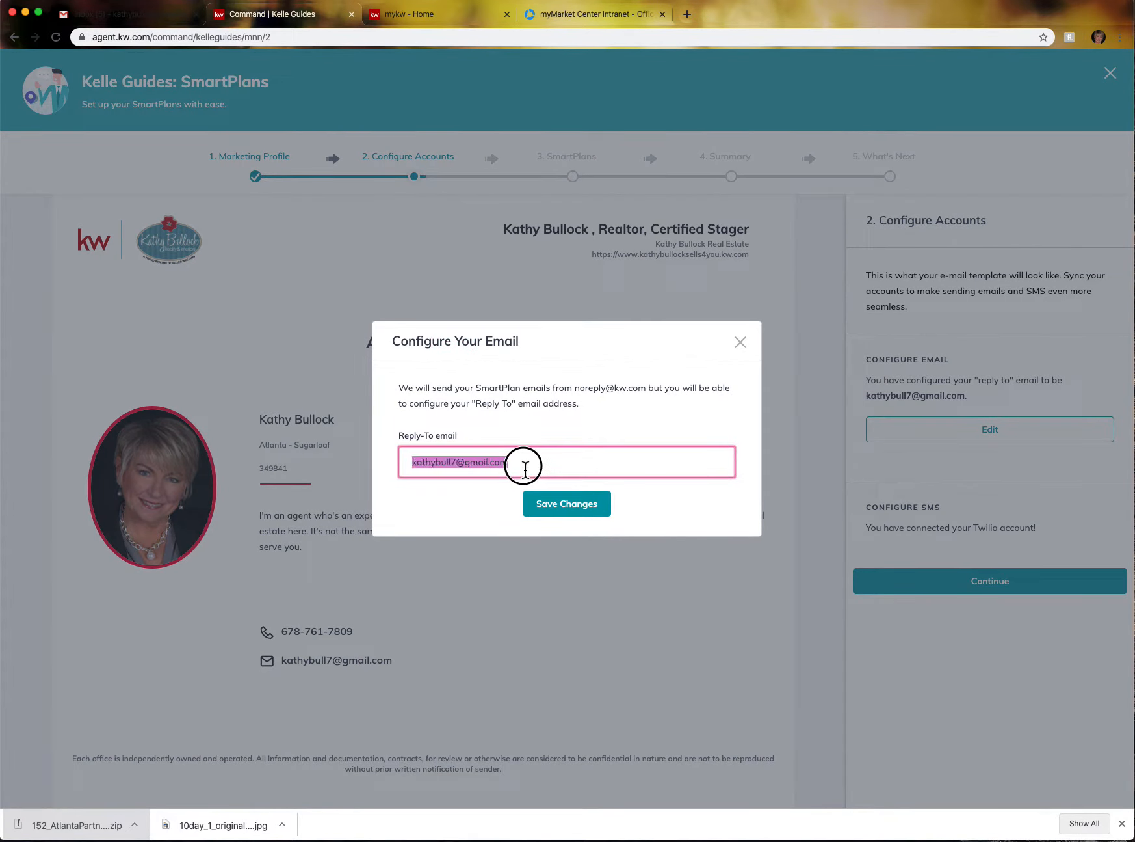
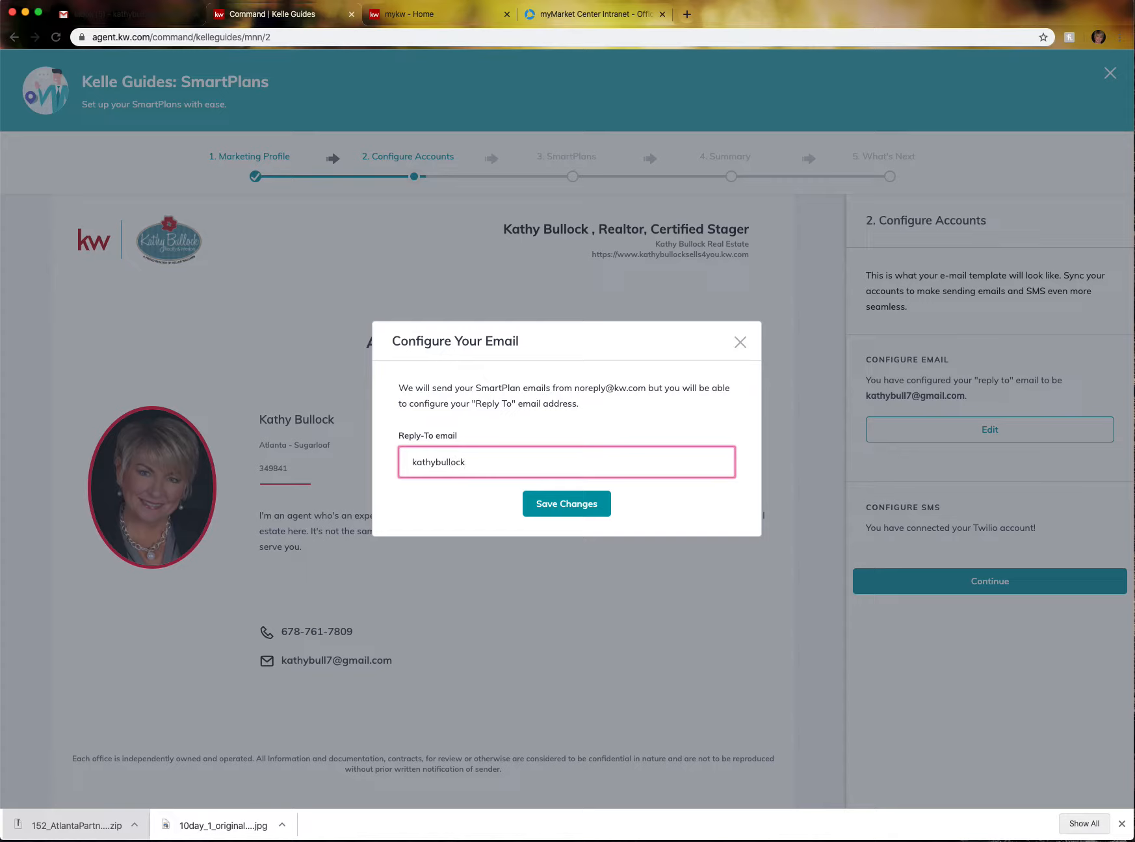
{"action": "left_click", "coordinate": [567, 505]}
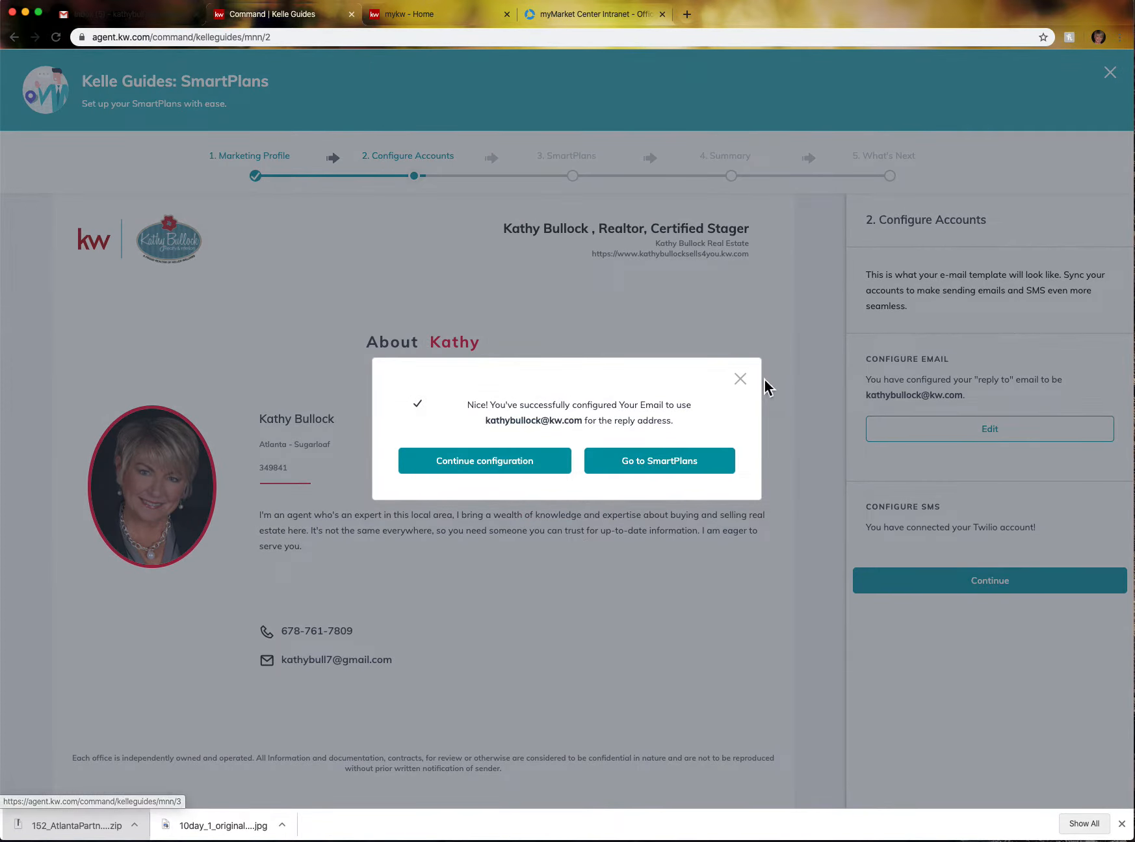
{"action": "left_click", "coordinate": [740, 378]}
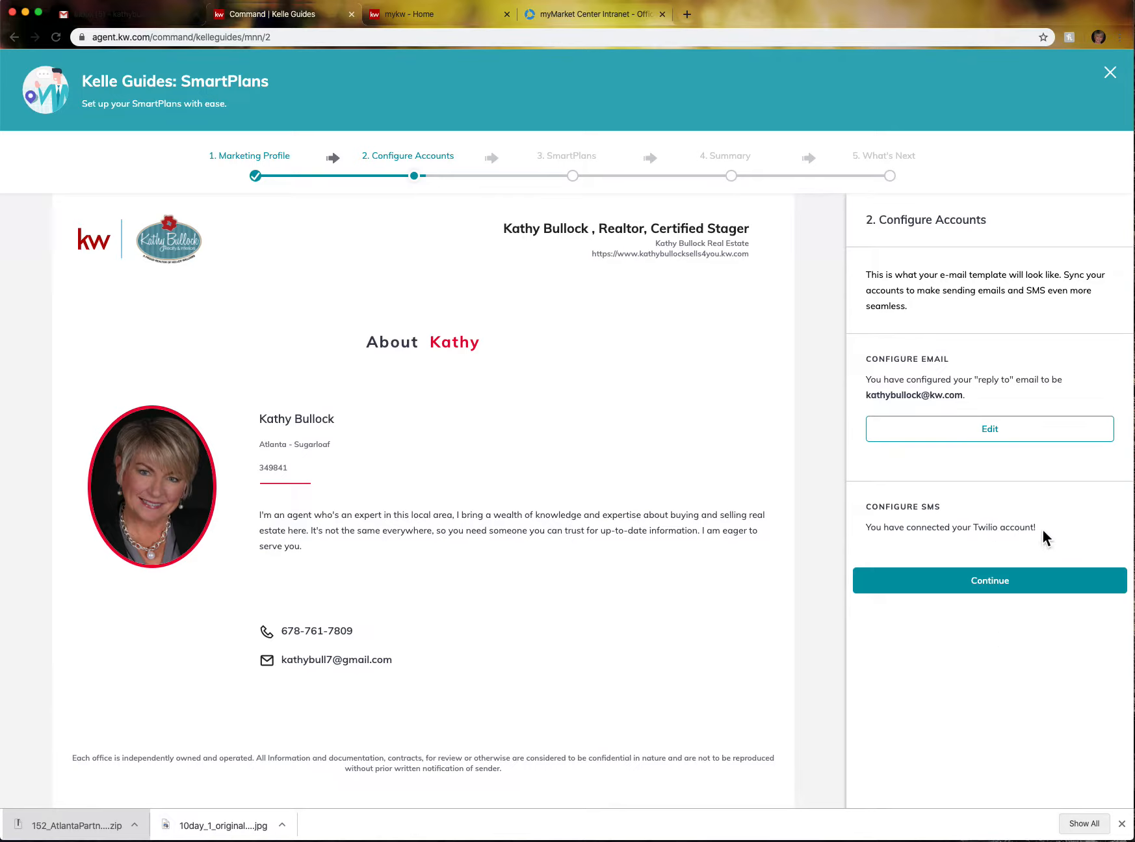
{"action": "left_click", "coordinate": [993, 599]}
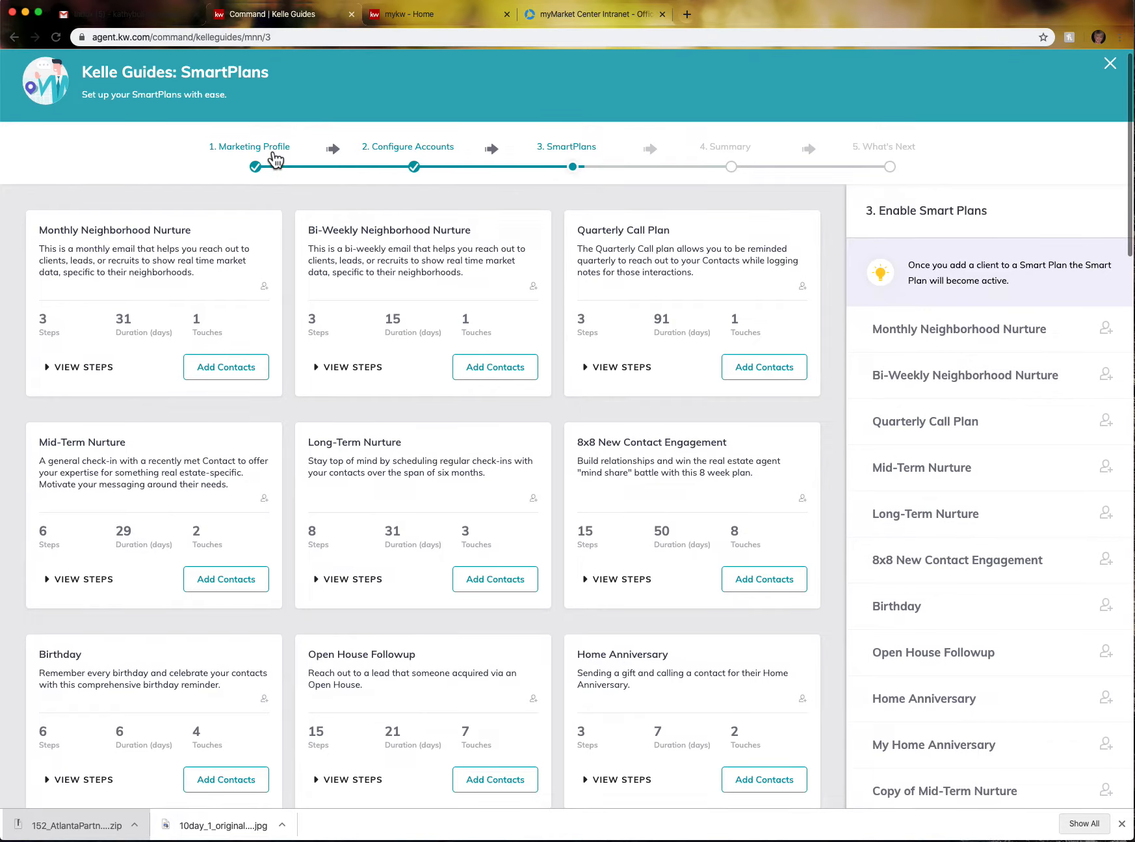
- Browse the SmartPlan cards and open the add-clients window for Monthly Neighborhood Nurture
{"action": "scroll", "coordinate": [270, 153], "scroll_direction": "down", "scroll_amount": 2}
{"action": "scroll", "coordinate": [274, 159], "scroll_direction": "up", "scroll_amount": 2}
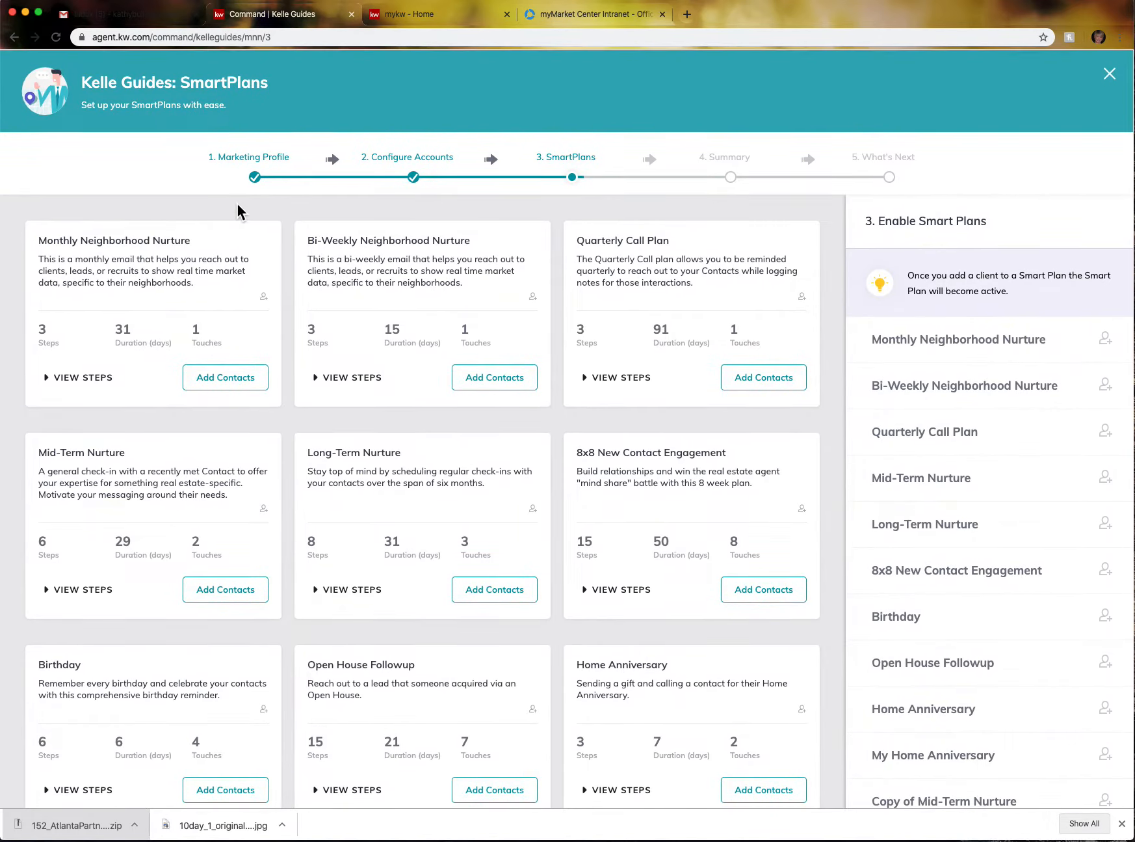
{"action": "scroll", "coordinate": [658, 280], "scroll_direction": "down", "scroll_amount": 5}
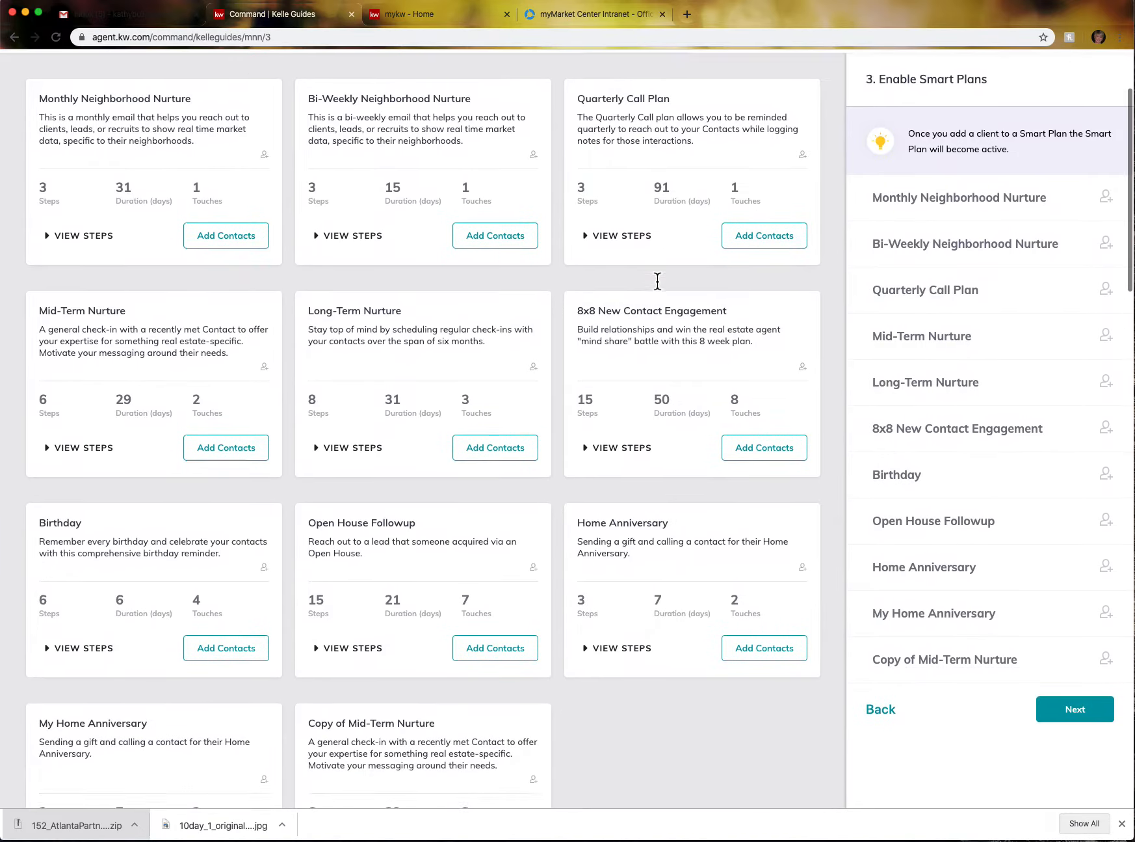
{"action": "scroll", "coordinate": [658, 281], "scroll_direction": "down", "scroll_amount": 5}
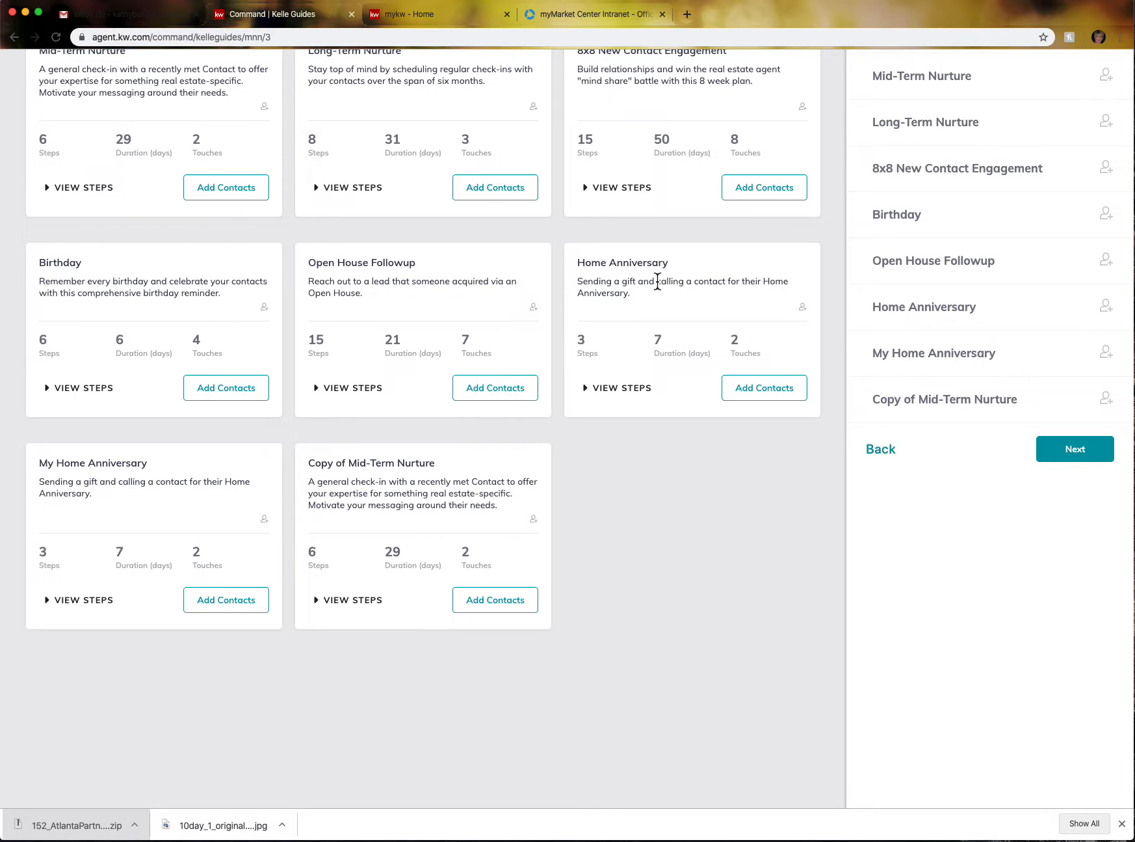
{"action": "scroll", "coordinate": [658, 281], "scroll_direction": "down", "scroll_amount": 5}
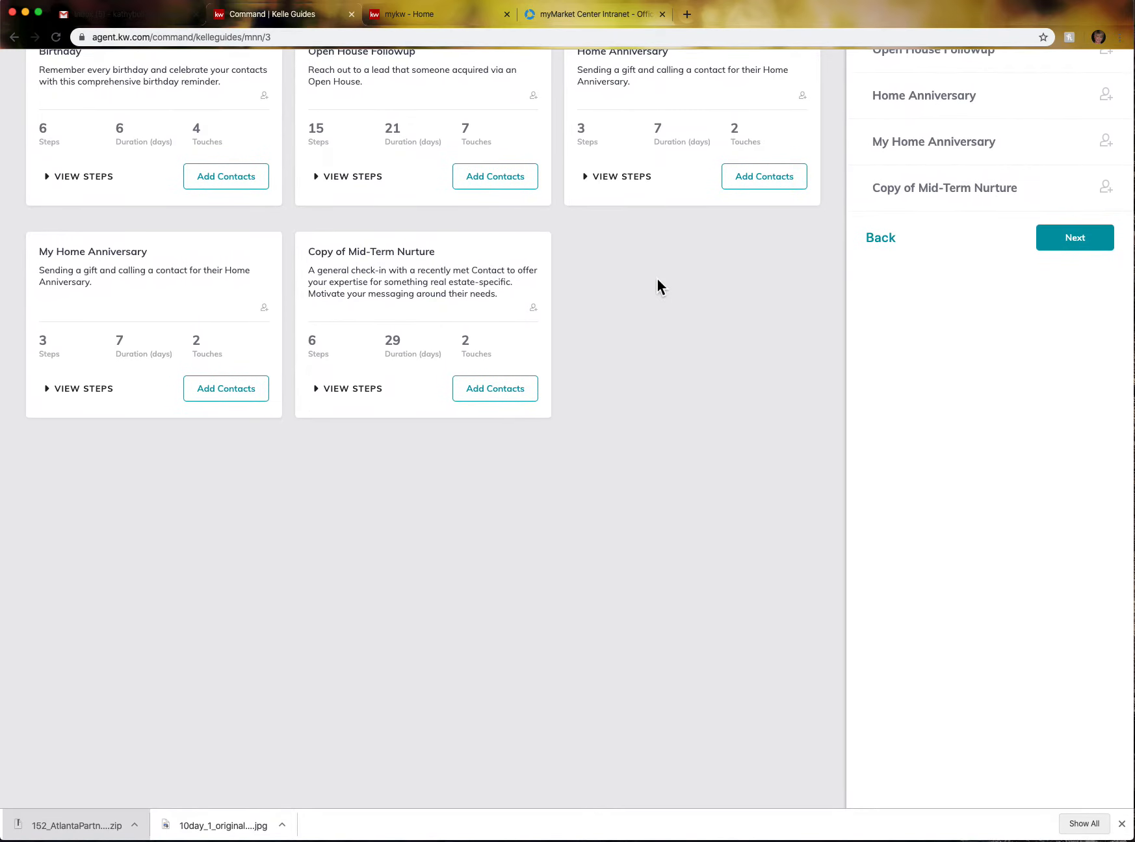
{"action": "scroll", "coordinate": [657, 279], "scroll_direction": "up", "scroll_amount": 13}
{"action": "scroll", "coordinate": [656, 277], "scroll_direction": "up", "scroll_amount": 3}
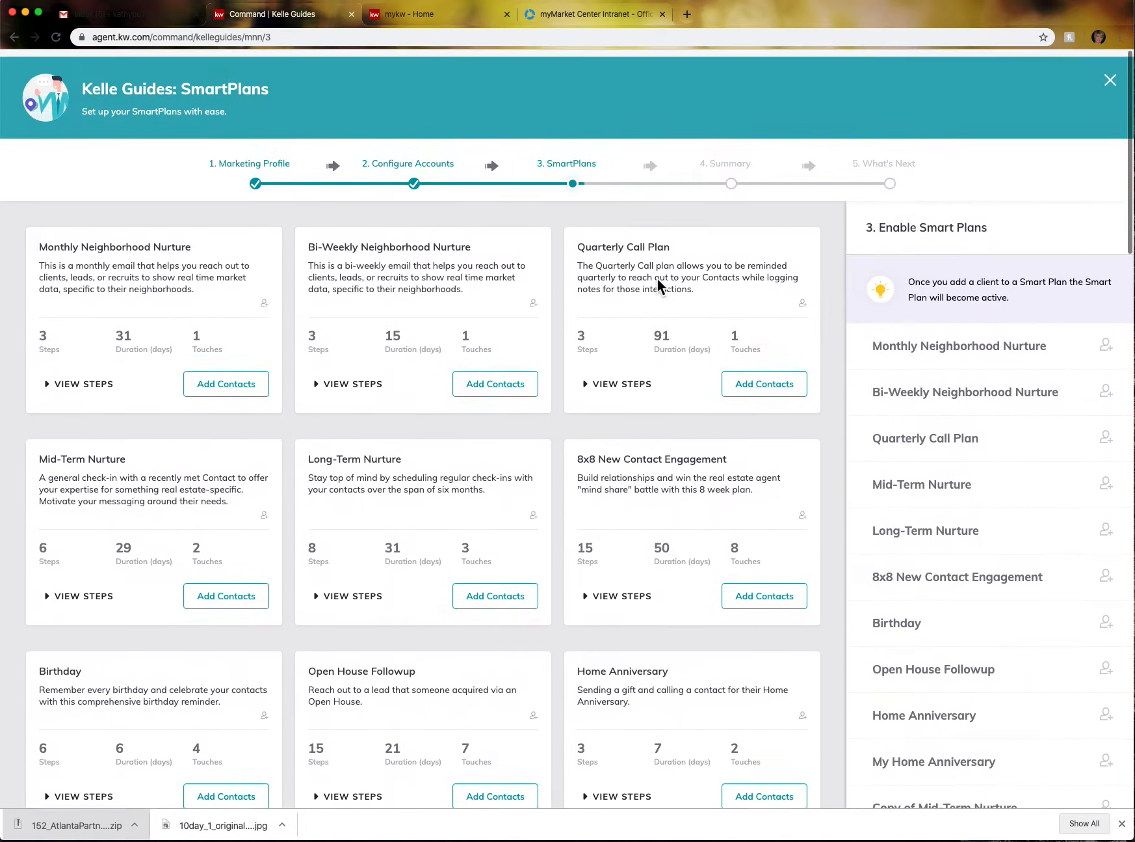
{"action": "scroll", "coordinate": [657, 277], "scroll_direction": "down", "scroll_amount": 3}
{"action": "scroll", "coordinate": [658, 281], "scroll_direction": "down", "scroll_amount": 2}
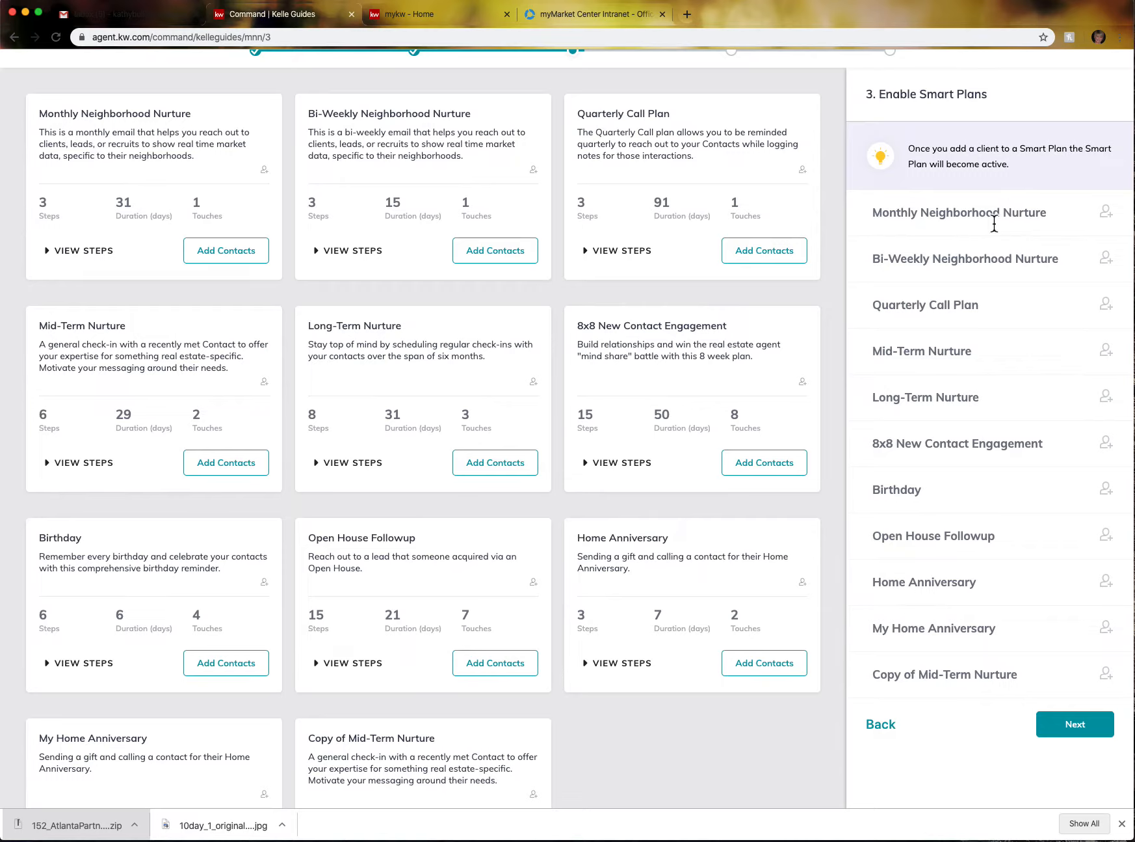
{"action": "left_click", "coordinate": [1107, 215]}
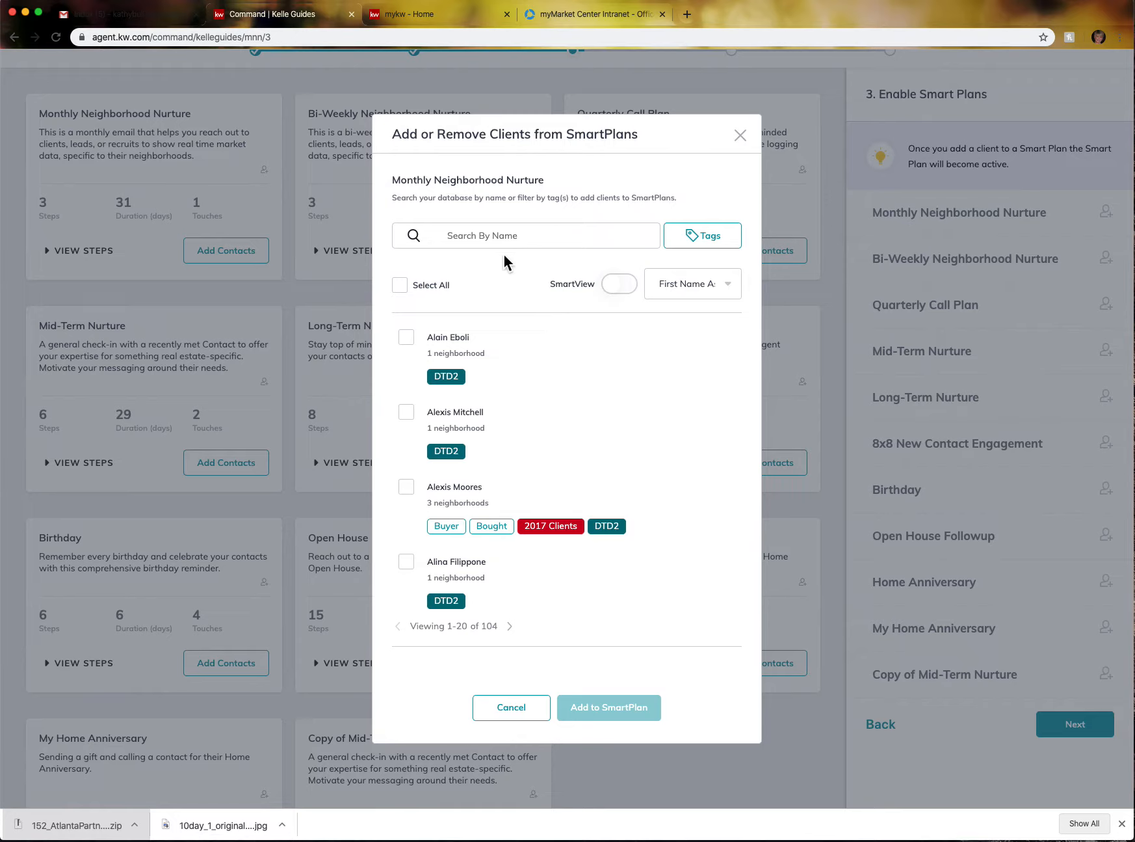
- Filter the contact list to those tagged Buckingham Park
{"action": "left_click", "coordinate": [400, 286]}
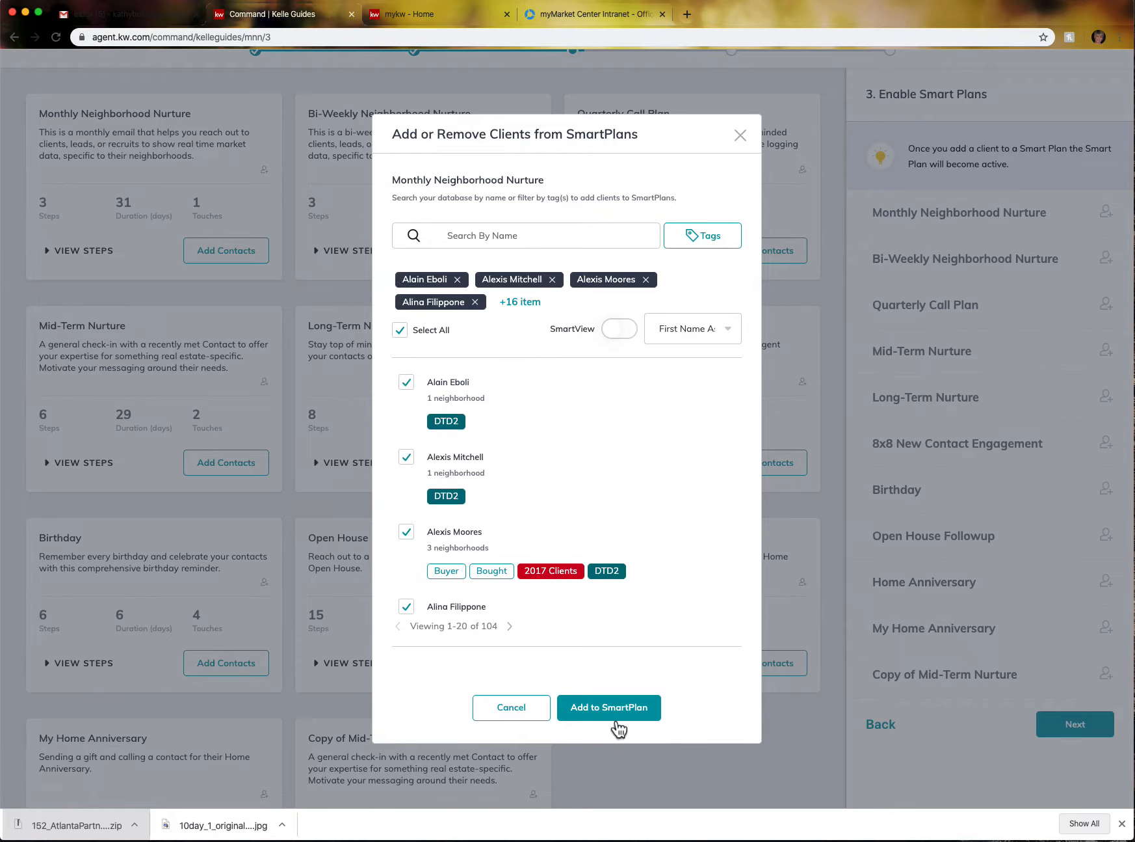
{"action": "left_click", "coordinate": [401, 331]}
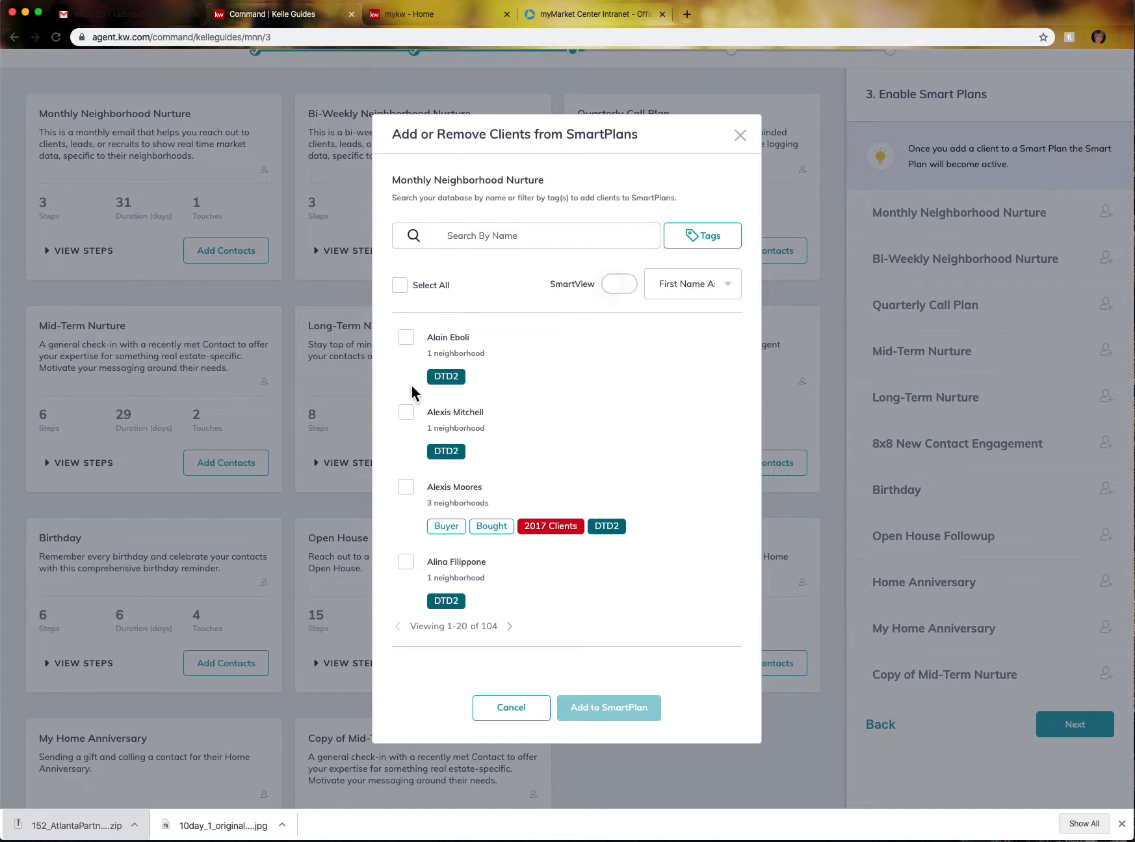
{"action": "left_click", "coordinate": [408, 341]}
{"action": "left_click", "coordinate": [408, 435]}
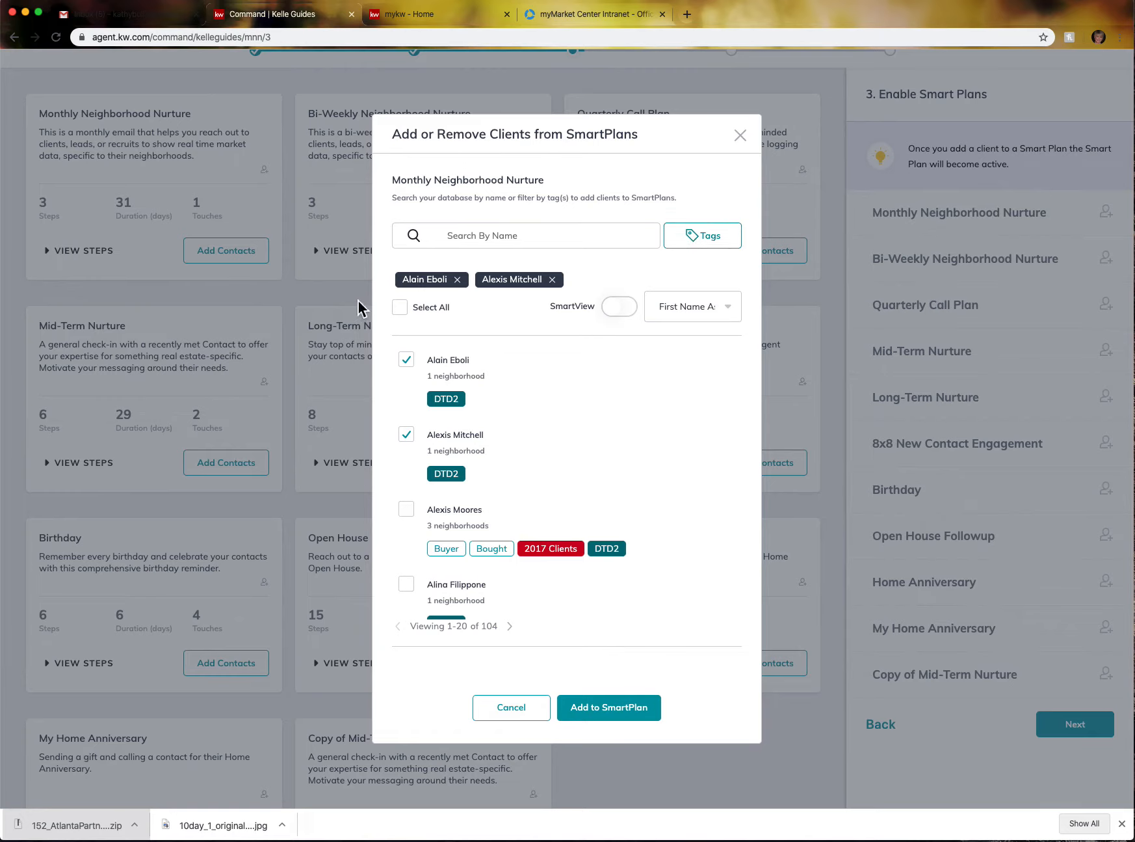
{"action": "left_click", "coordinate": [456, 235]}
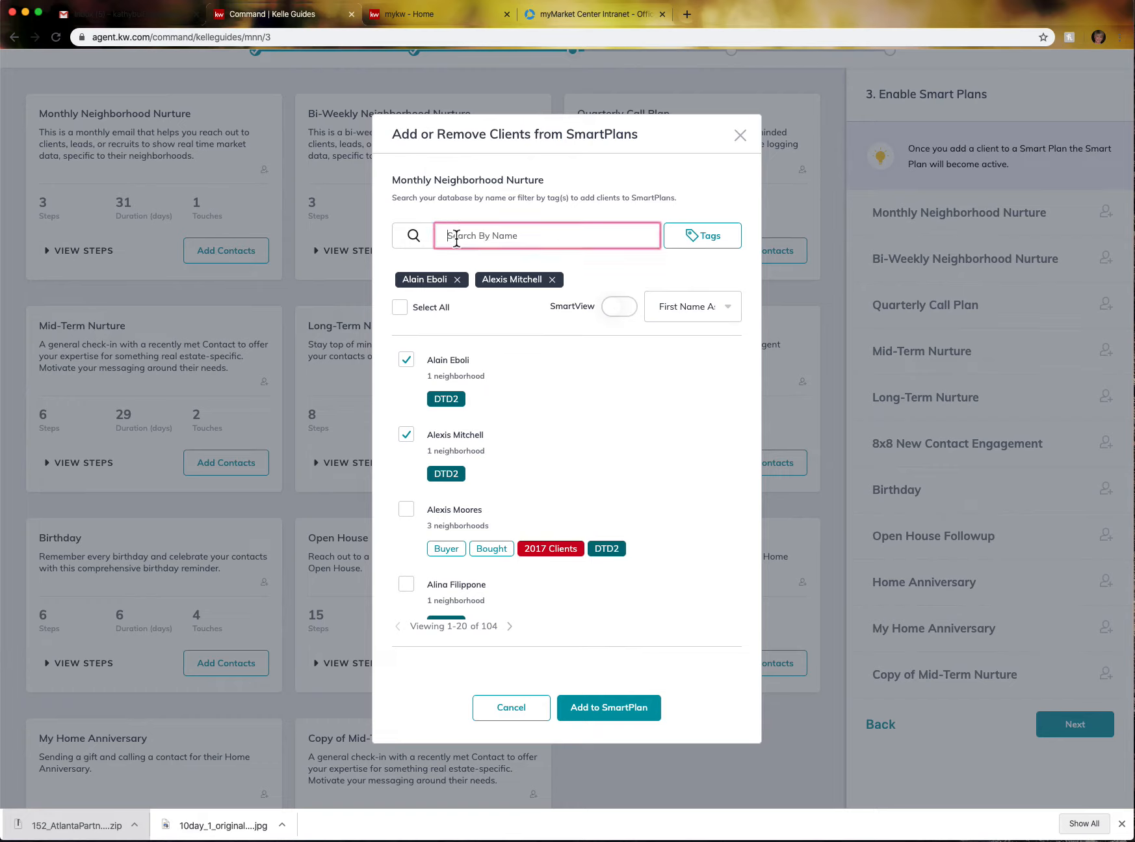
{"action": "left_click", "coordinate": [714, 237]}
{"action": "scroll", "coordinate": [729, 358], "scroll_direction": "down", "scroll_amount": 5}
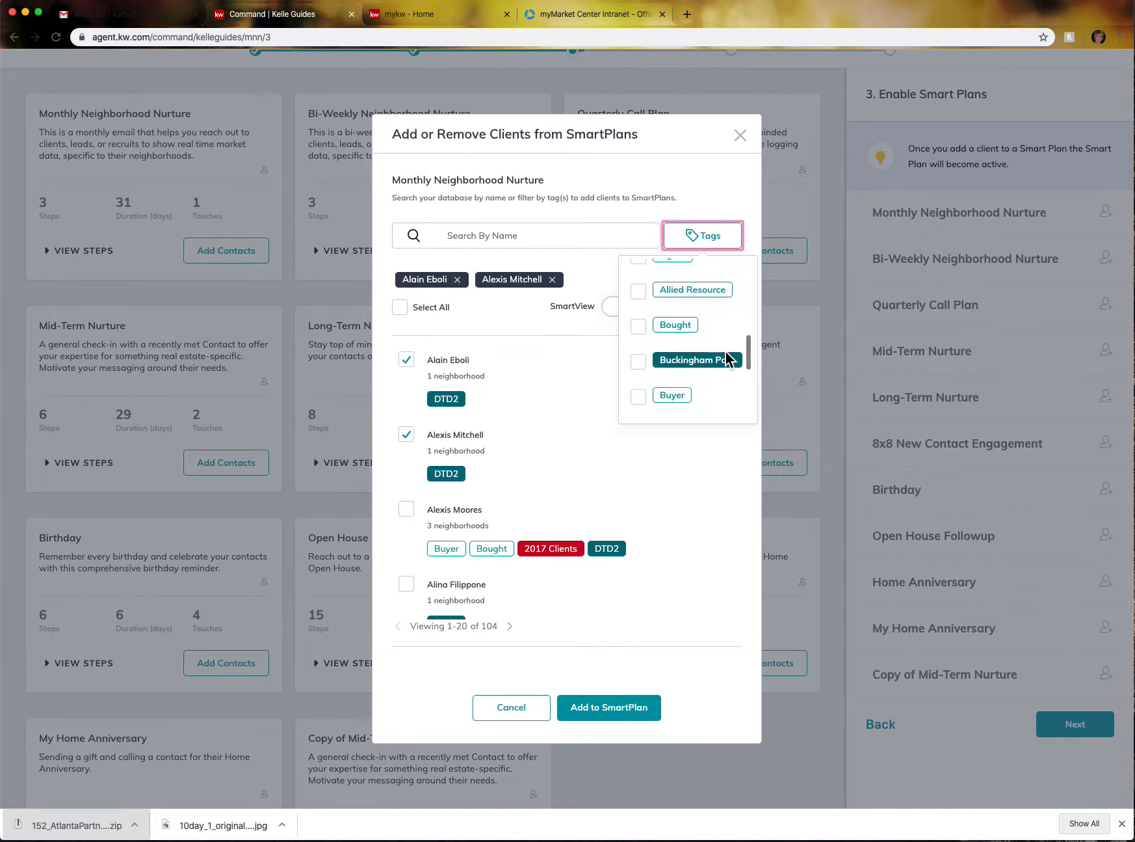
{"action": "left_click", "coordinate": [640, 327]}
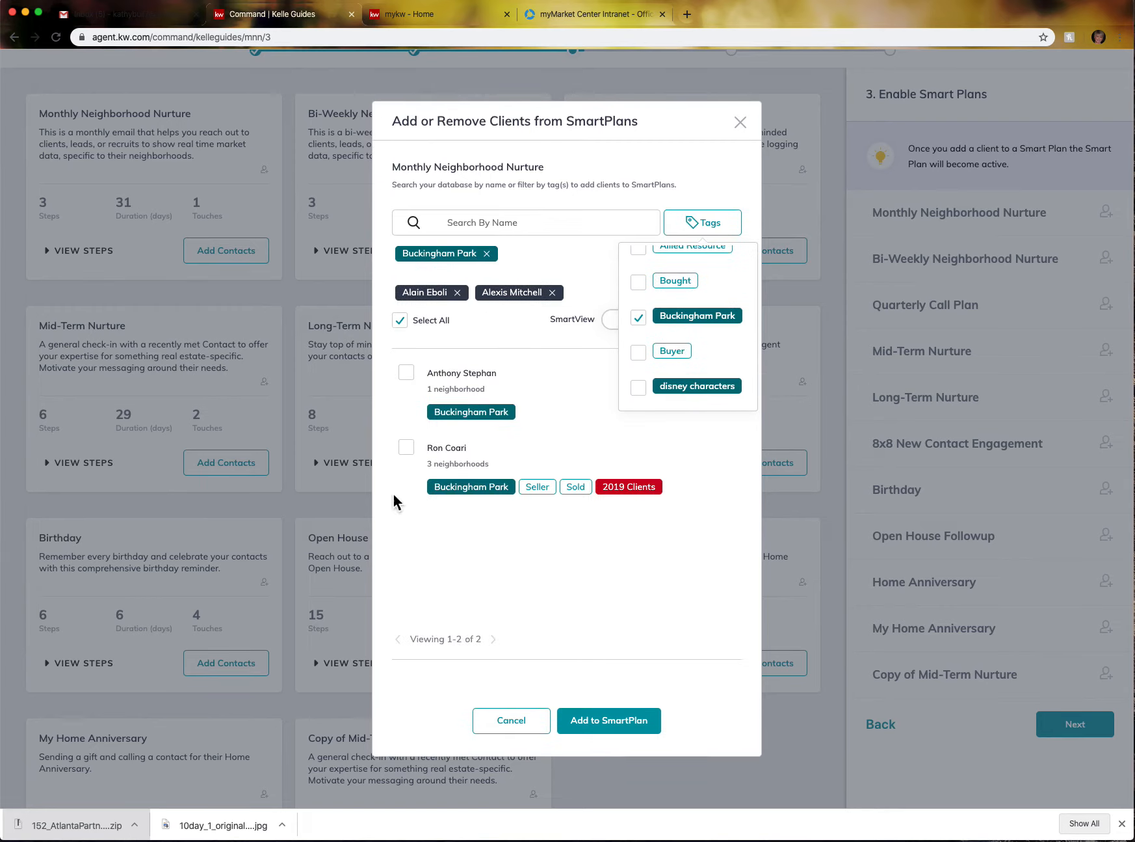
- Add both Buckingham Park contacts to the SmartPlan and close the add-clients window
{"action": "left_click", "coordinate": [410, 321]}
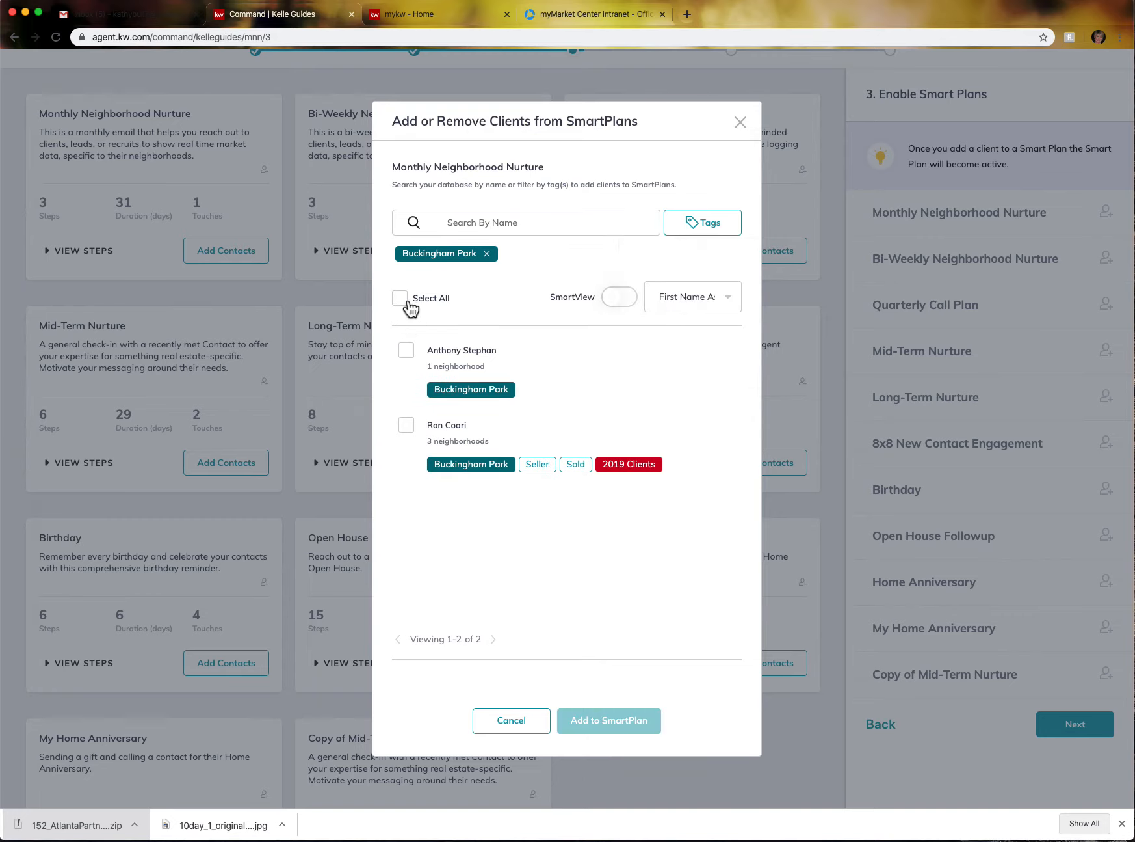
{"action": "left_click", "coordinate": [401, 300]}
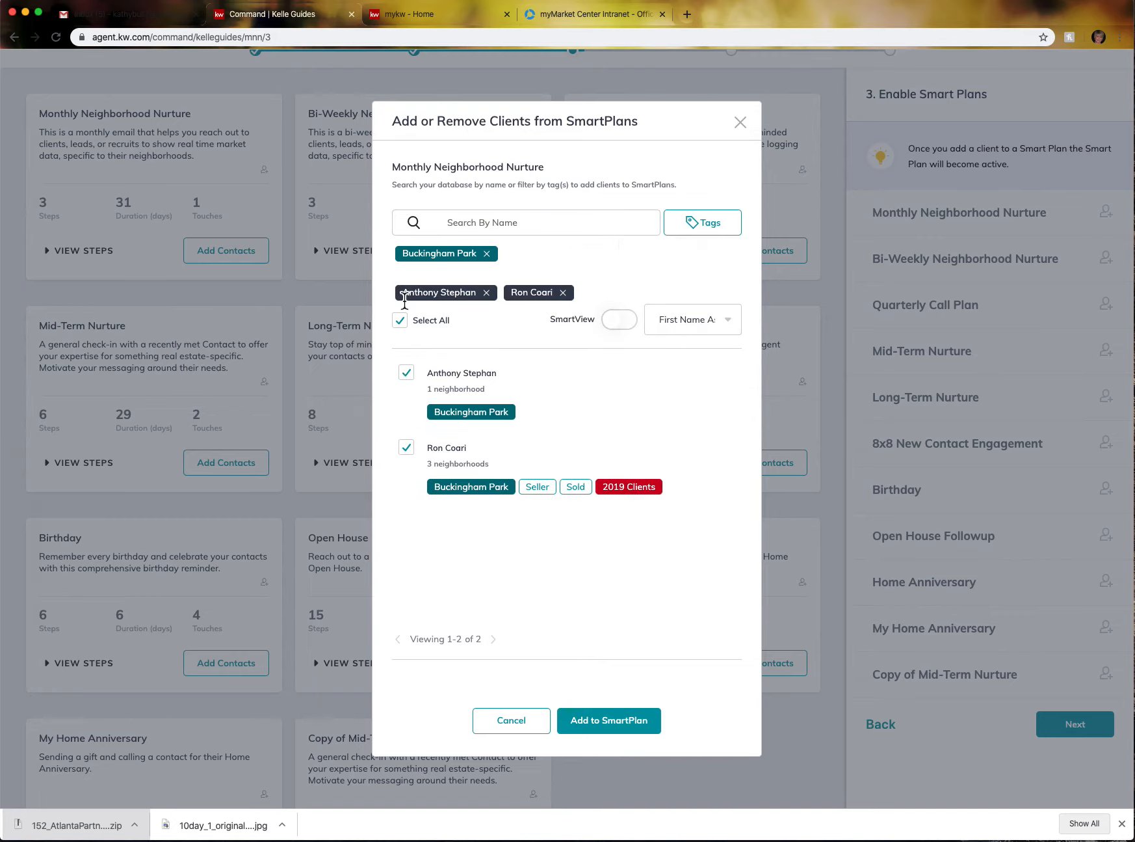
{"action": "left_click", "coordinate": [595, 733]}
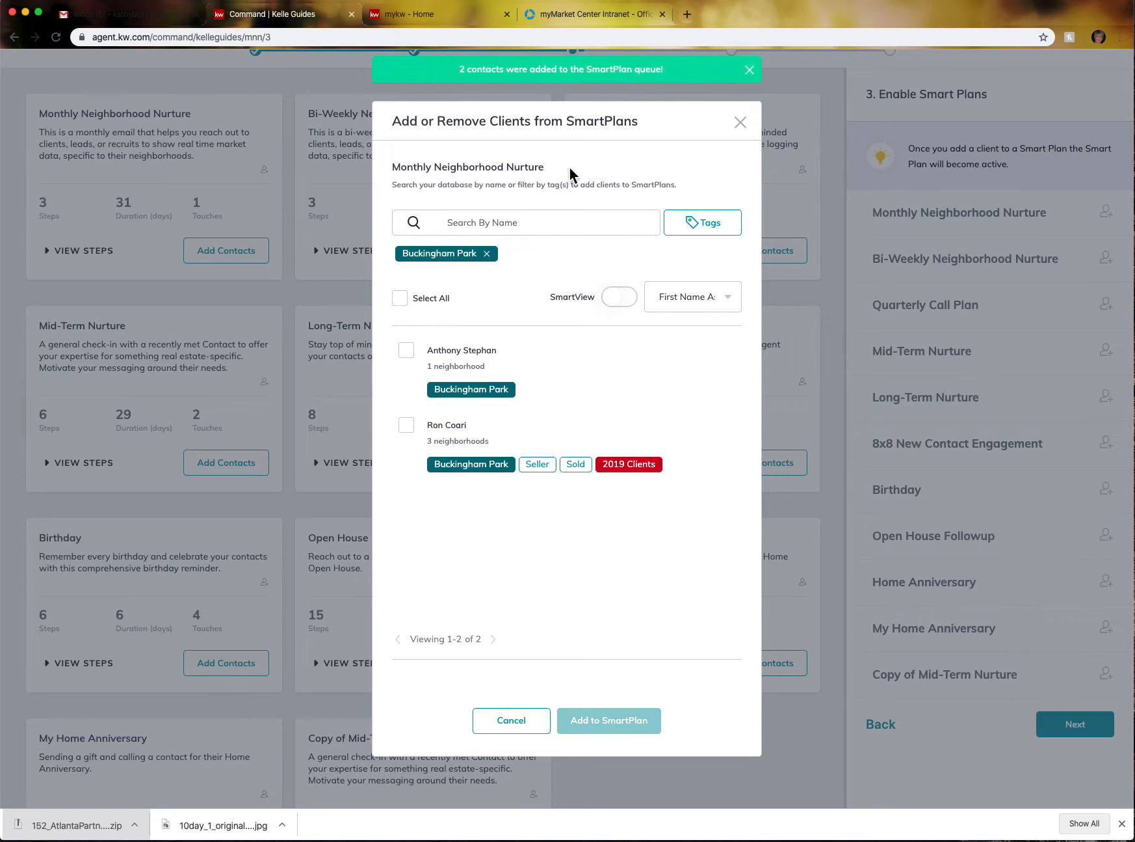
{"action": "left_click", "coordinate": [742, 123]}
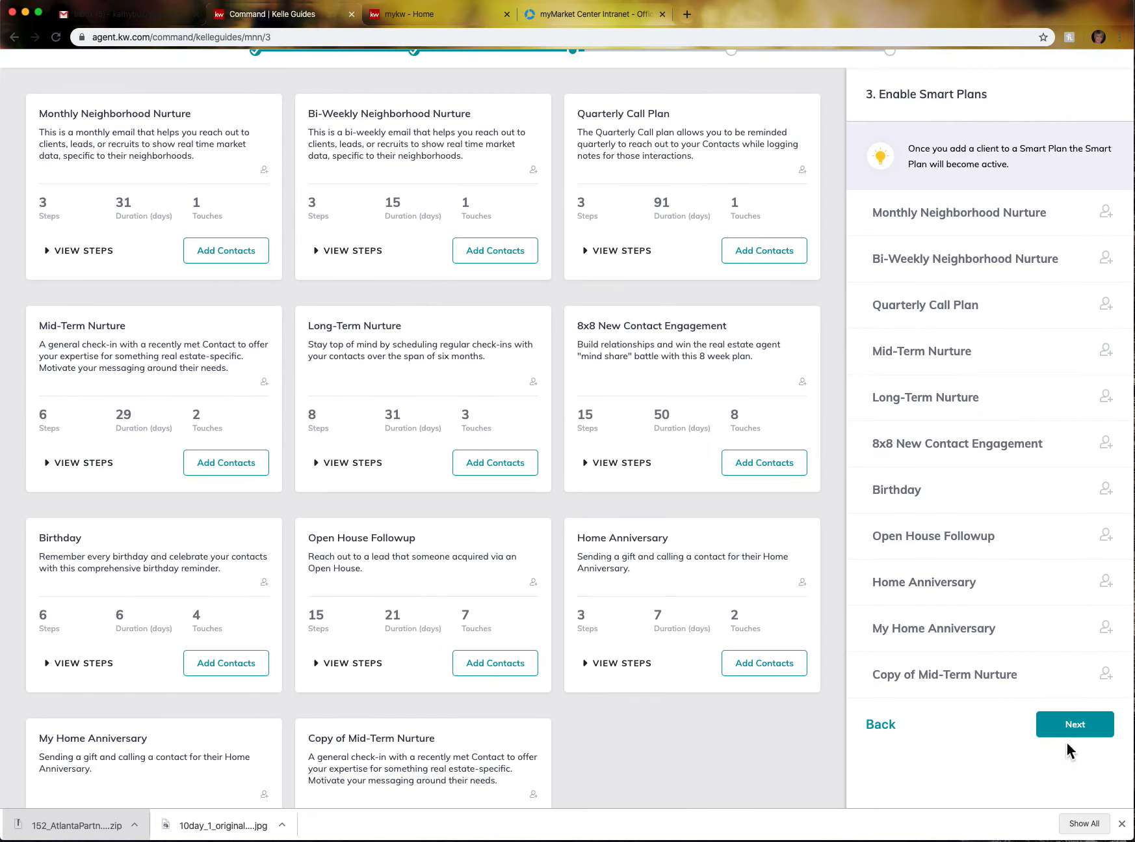
- Move through the Summary and What's Next steps, then close the SmartPlans guide
{"action": "left_click", "coordinate": [1075, 724]}
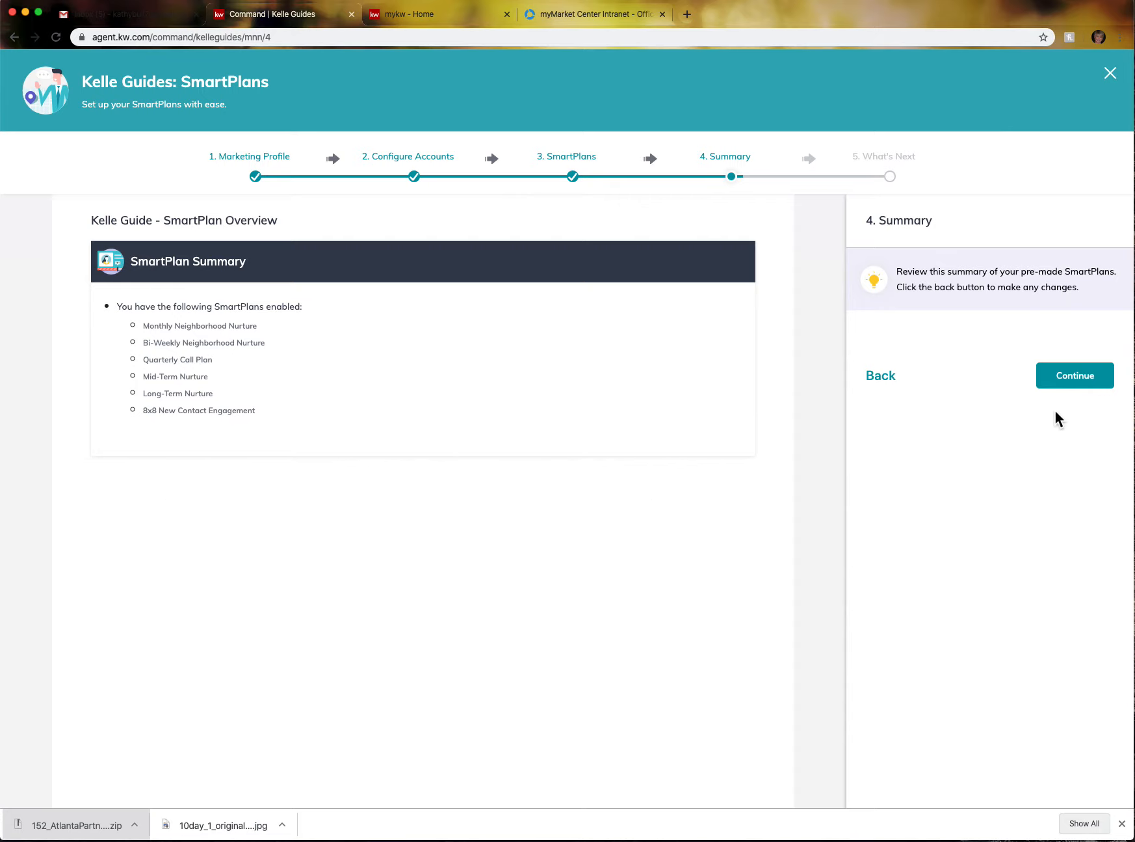
{"action": "left_click", "coordinate": [1084, 387]}
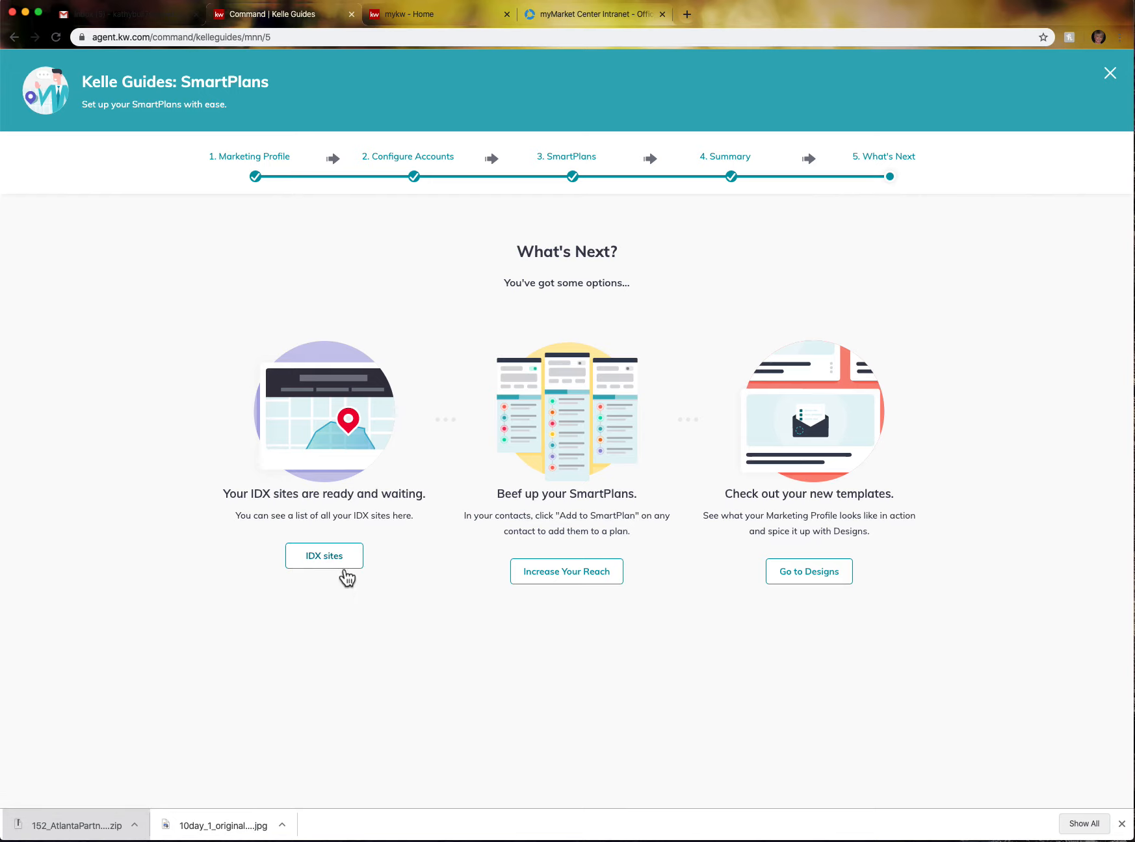
{"action": "left_click", "coordinate": [1112, 74]}
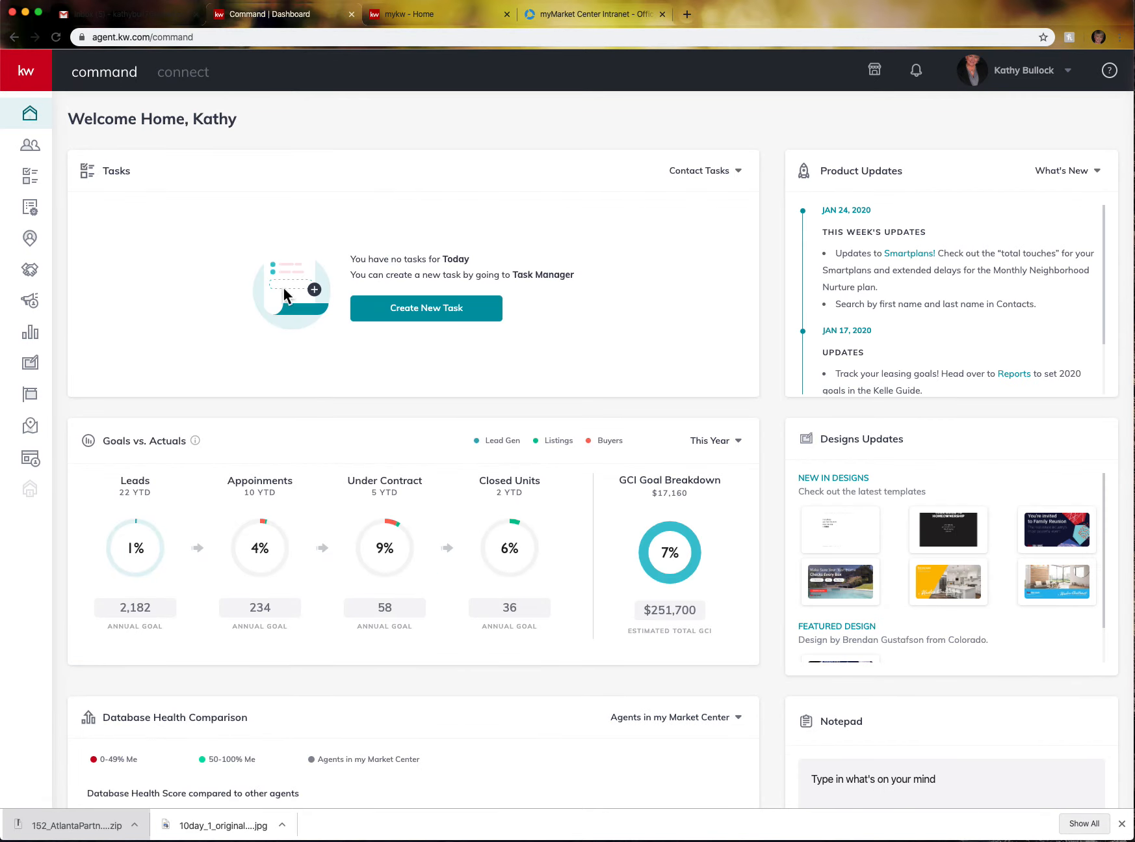